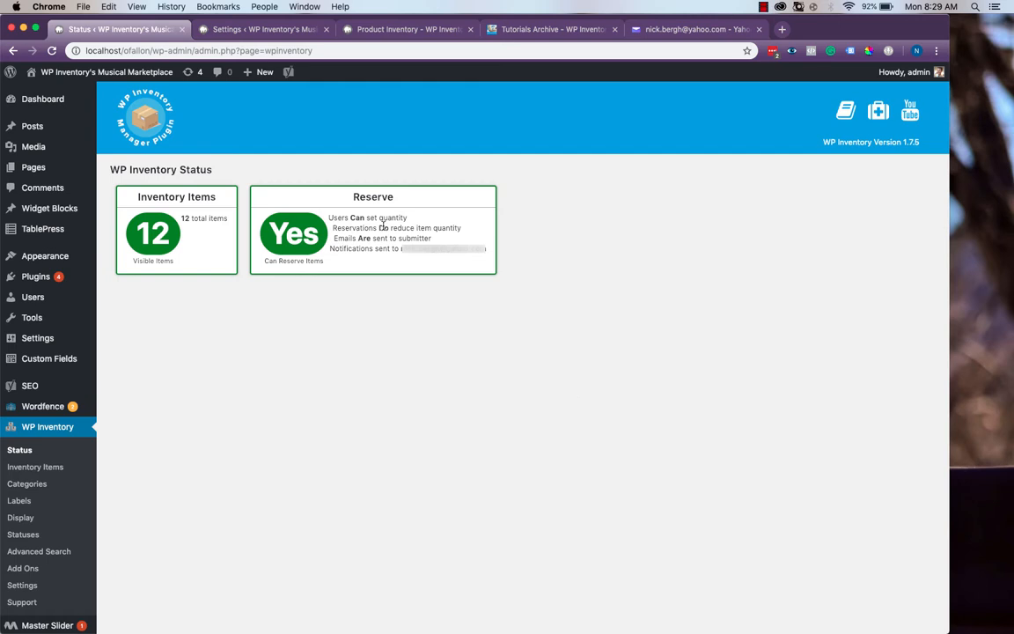
Step: Review the inventory Search Settings and the public Product Inventory page, and return to the WP Inventory status page
click(264, 29)
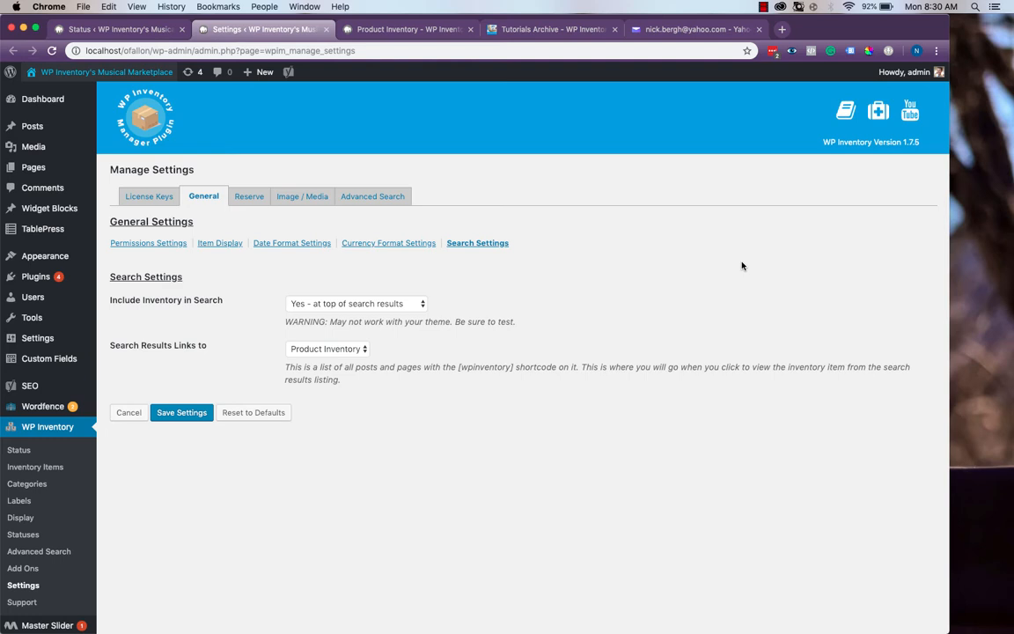
click(424, 32)
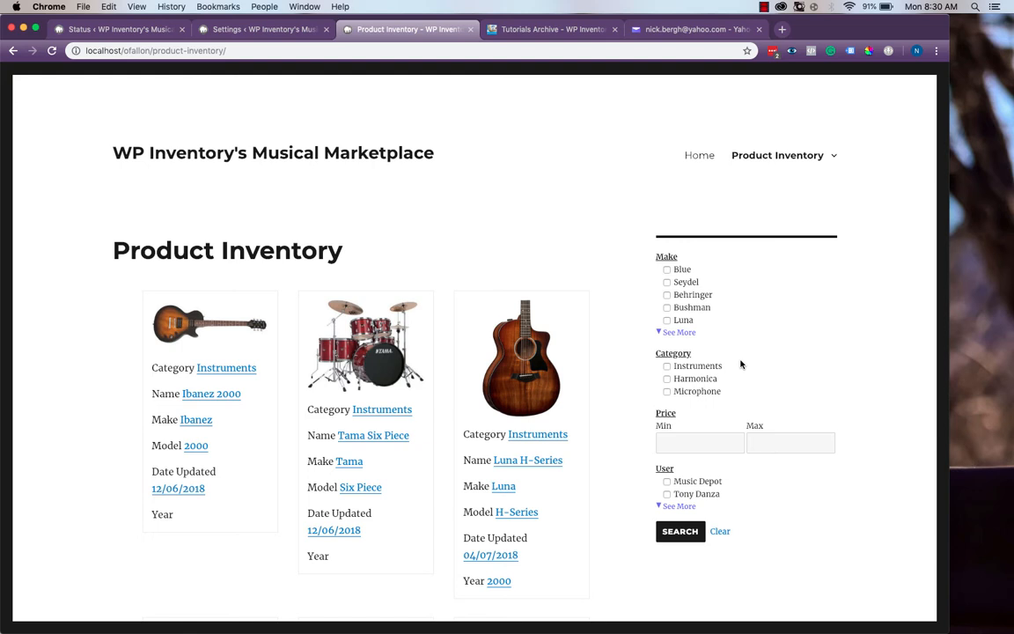
click(141, 29)
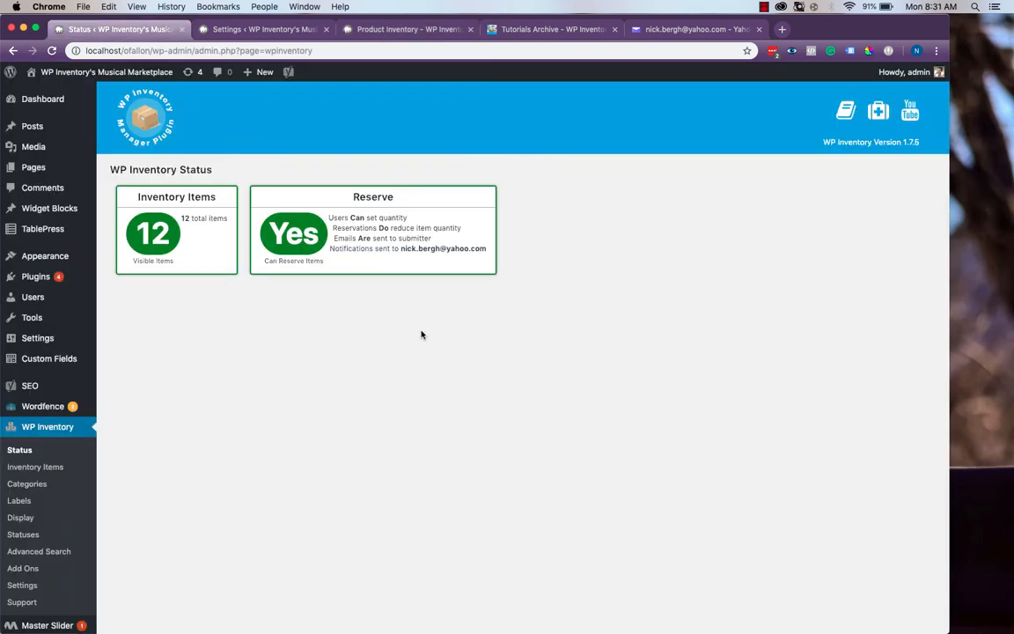
Step: Open the upload form for installing a plugin from a .zip file
click(42, 280)
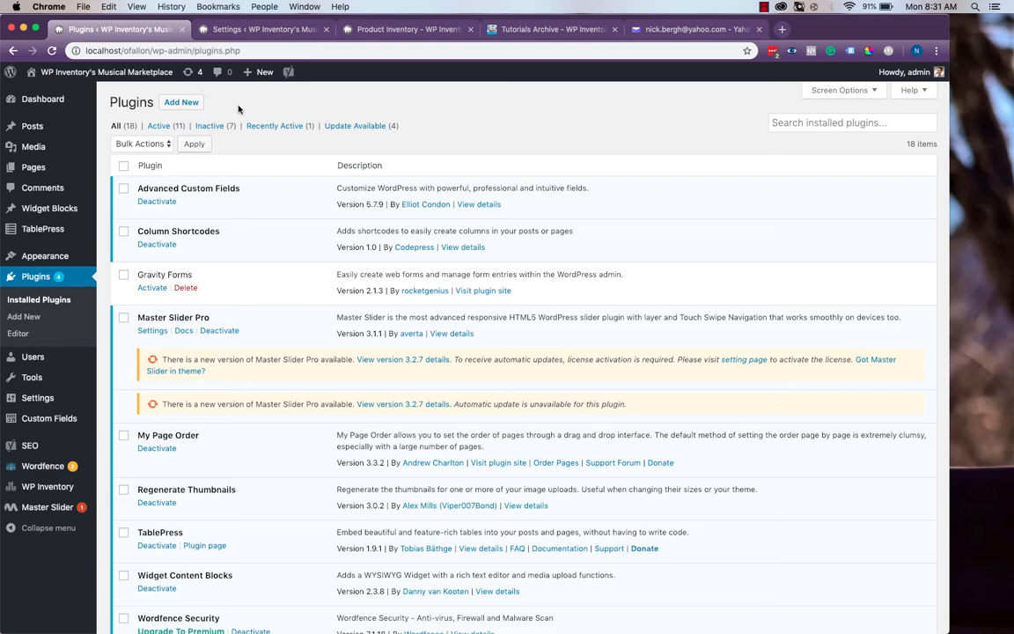
click(190, 104)
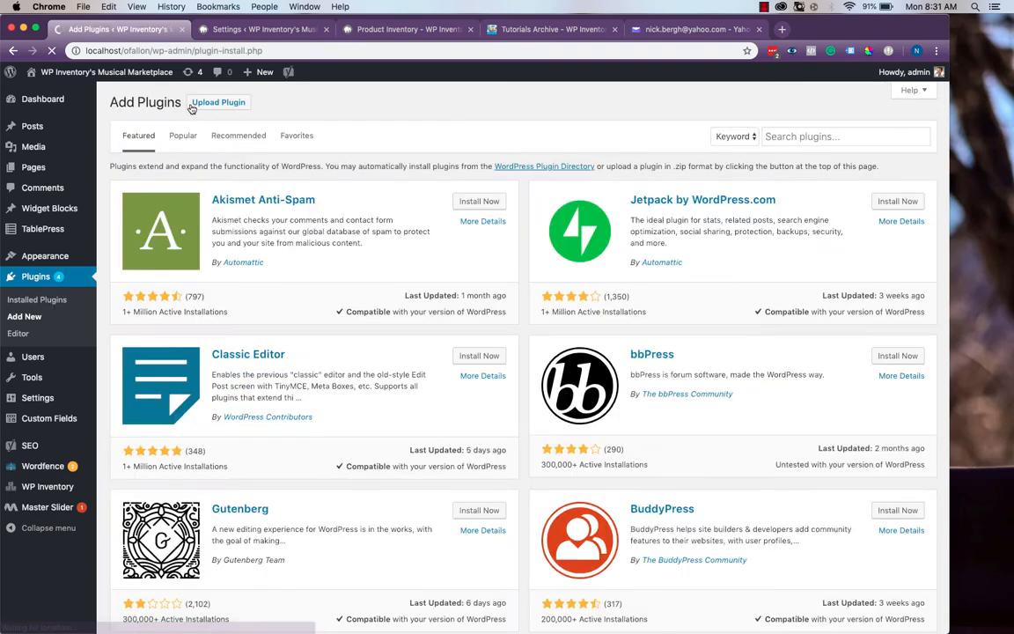
click(220, 103)
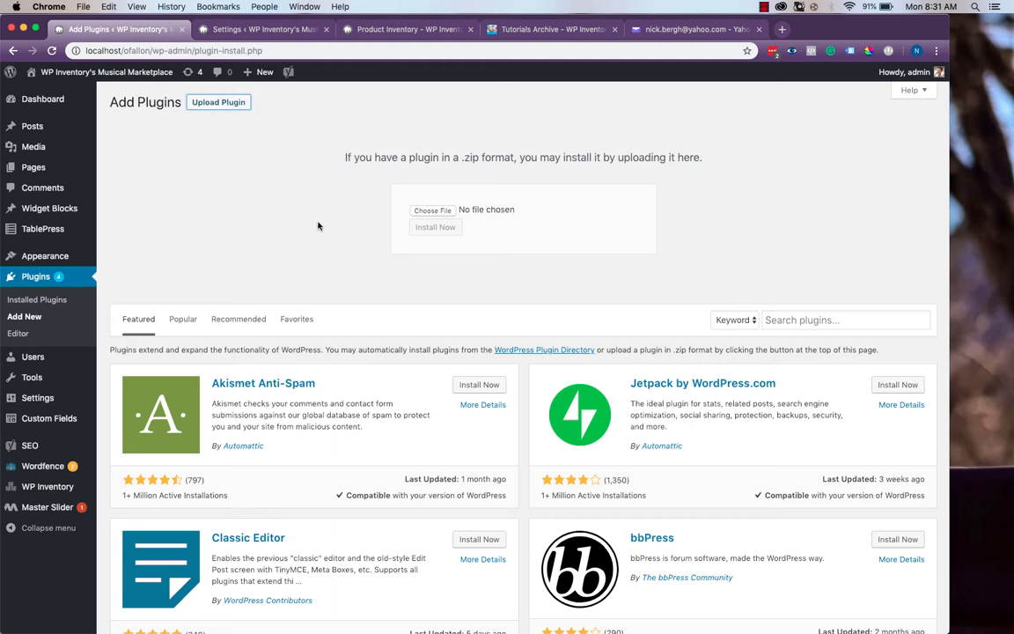
Step: Review the WP Inventory license key settings and the Advanced Search minimum role setting
mouse_move(53, 486)
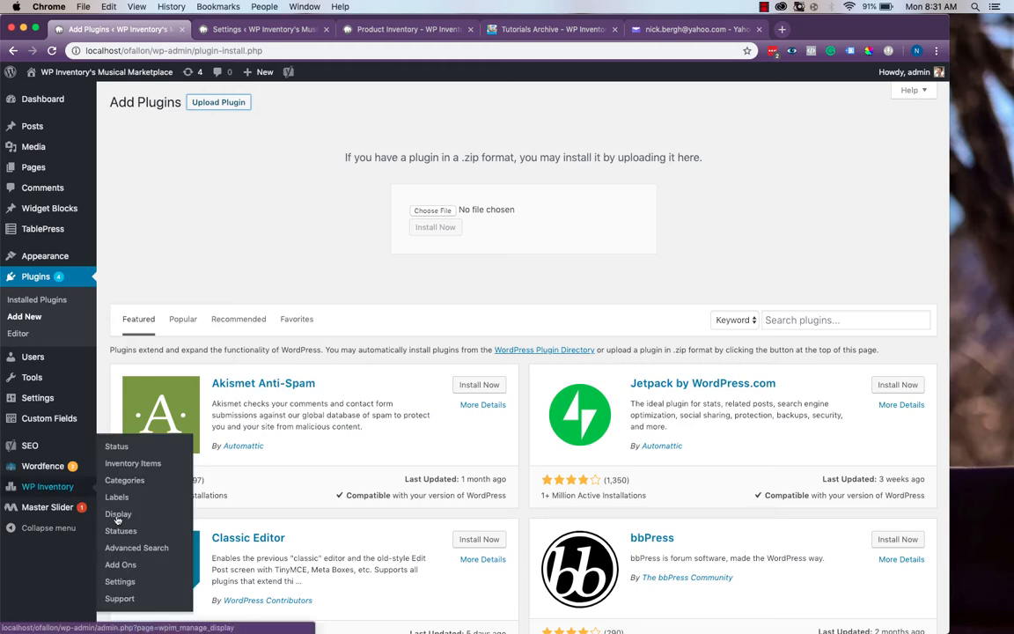
click(129, 582)
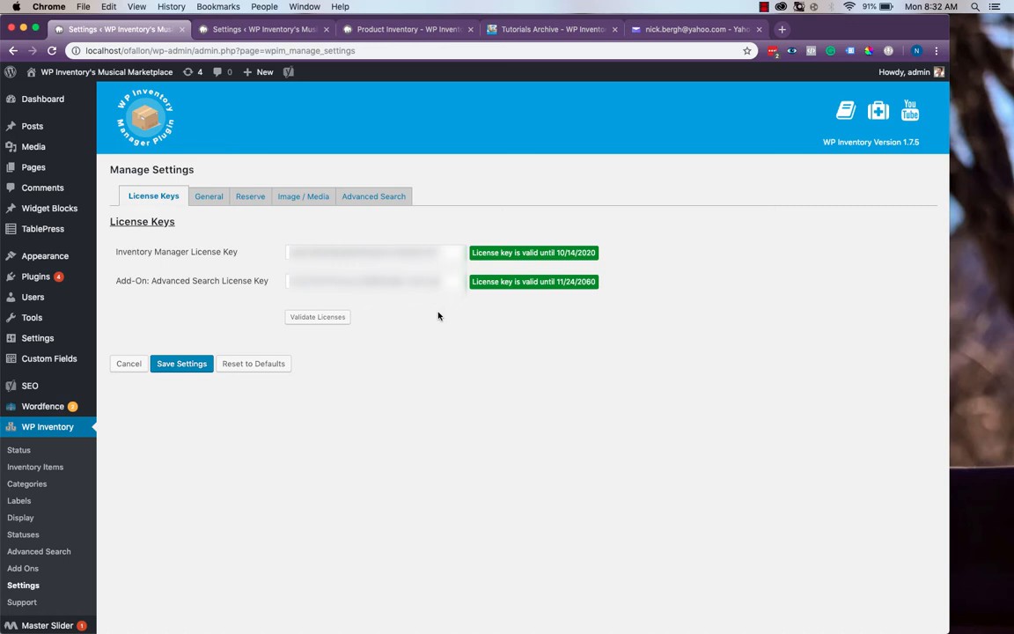
click(392, 197)
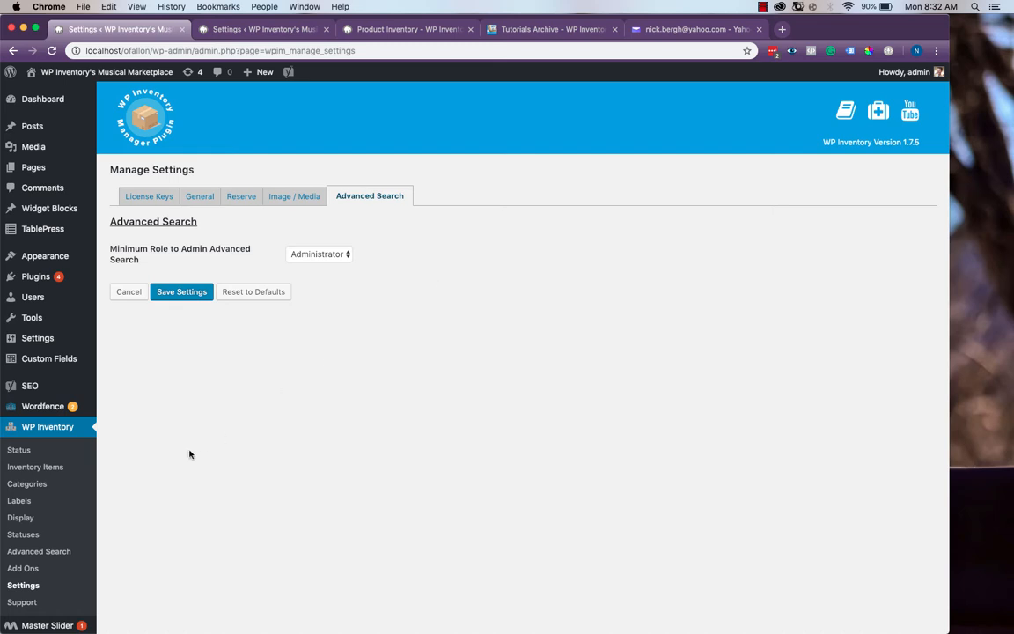
Step: Compare the Advanced Search field list with the search filters shown on the Product Inventory page
click(65, 554)
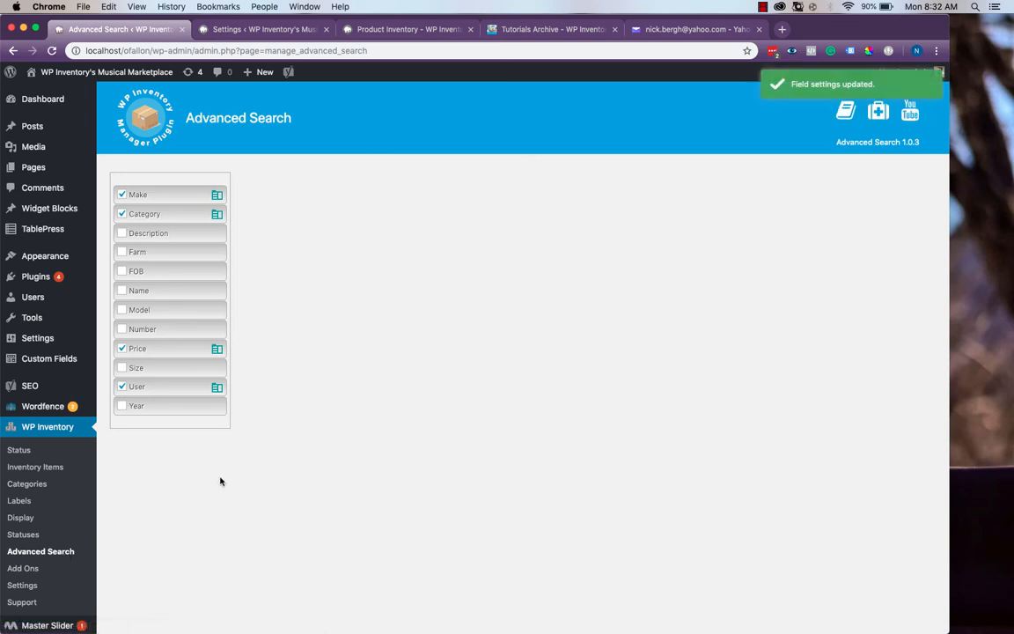
click(411, 36)
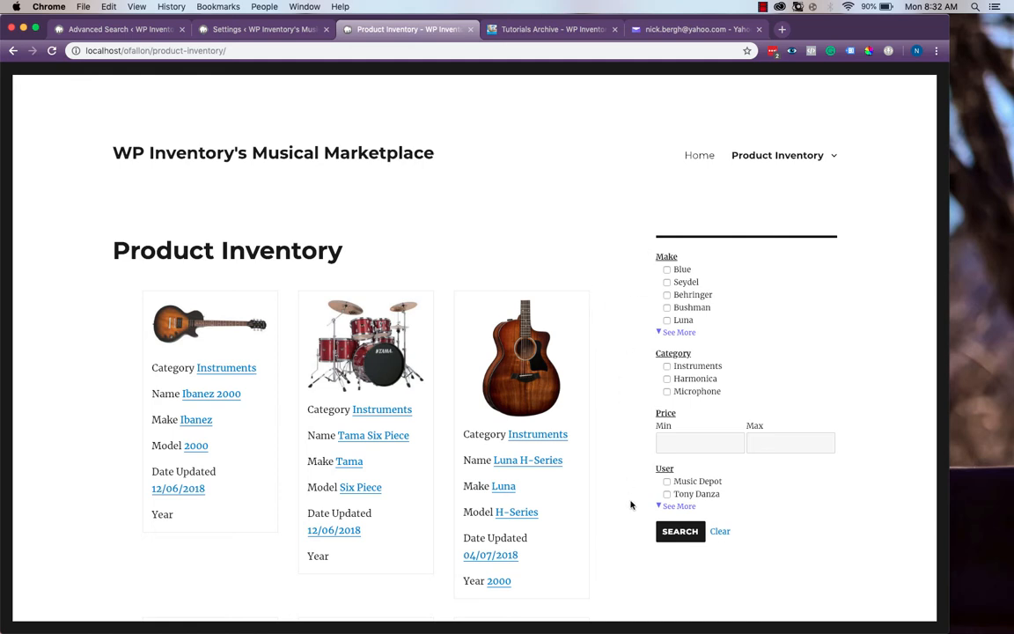
click(122, 29)
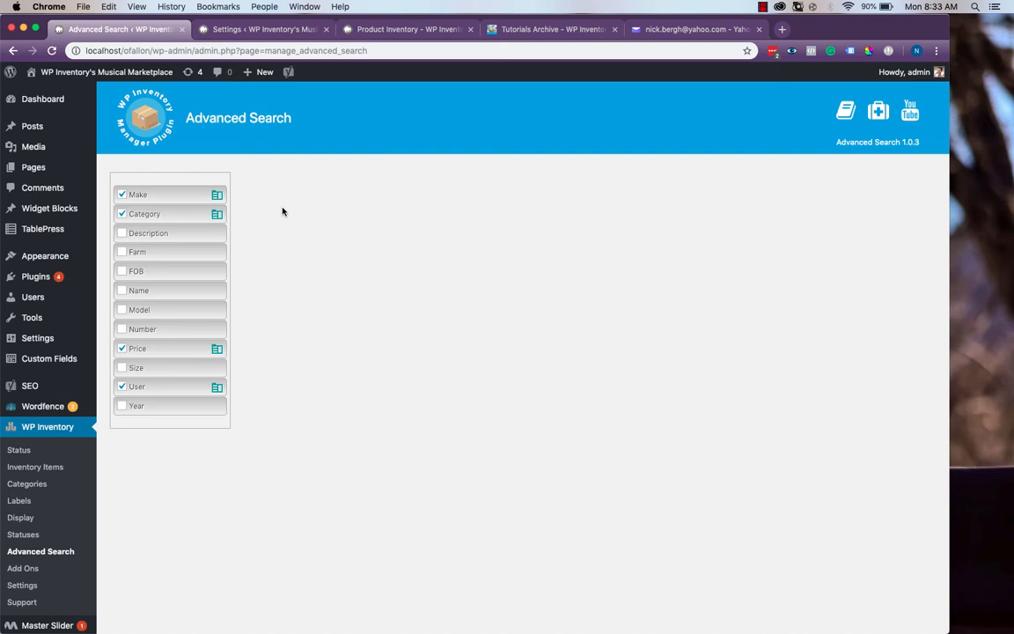
Step: Examine the Advanced Search values for Make, Category and Price, and compare them with the Product Inventory page's filters
click(218, 196)
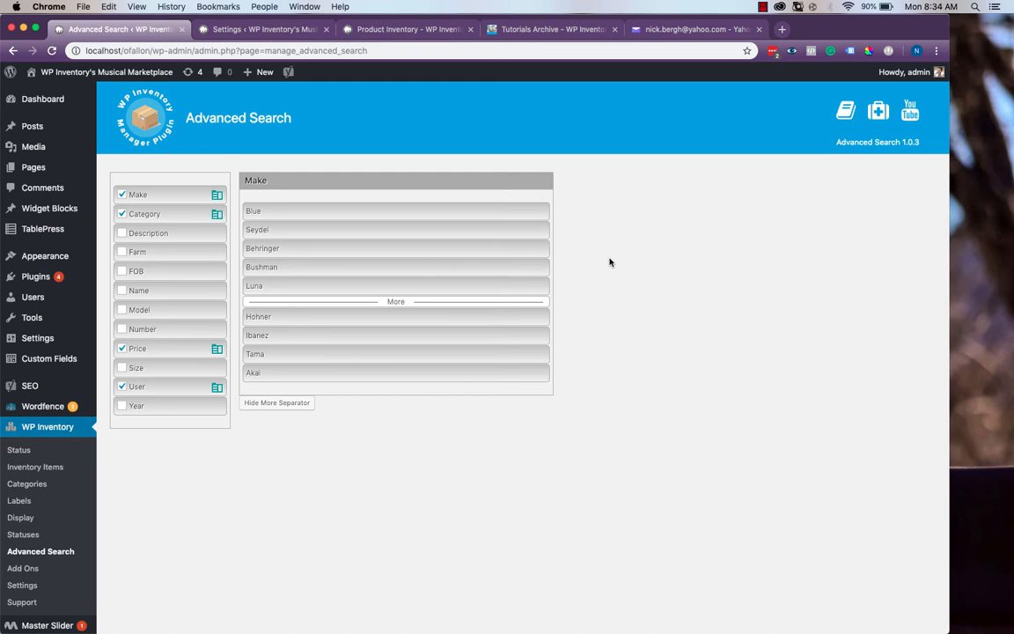
click(216, 217)
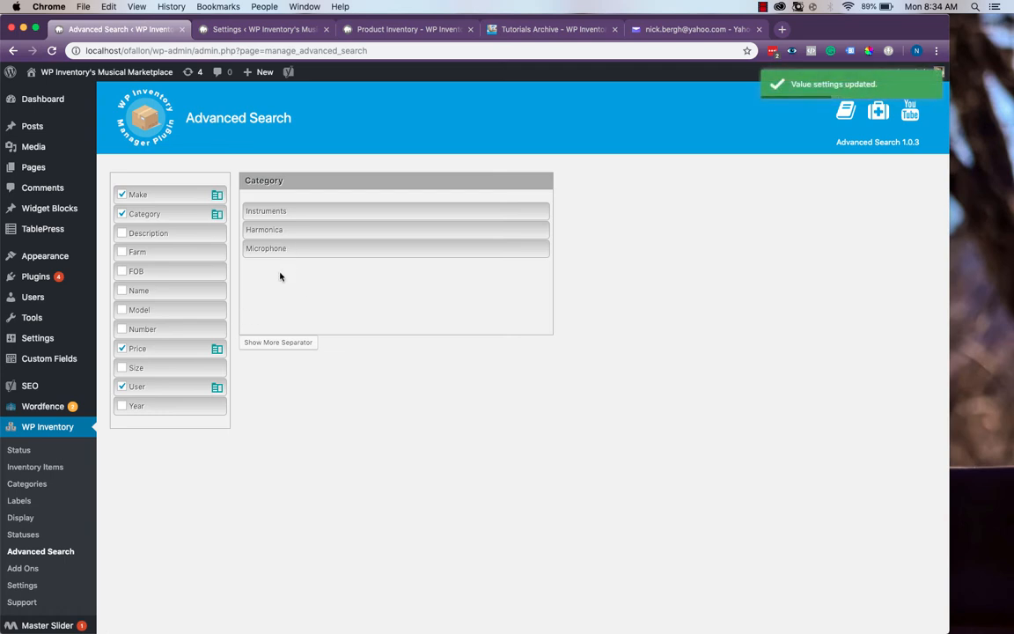
click(217, 350)
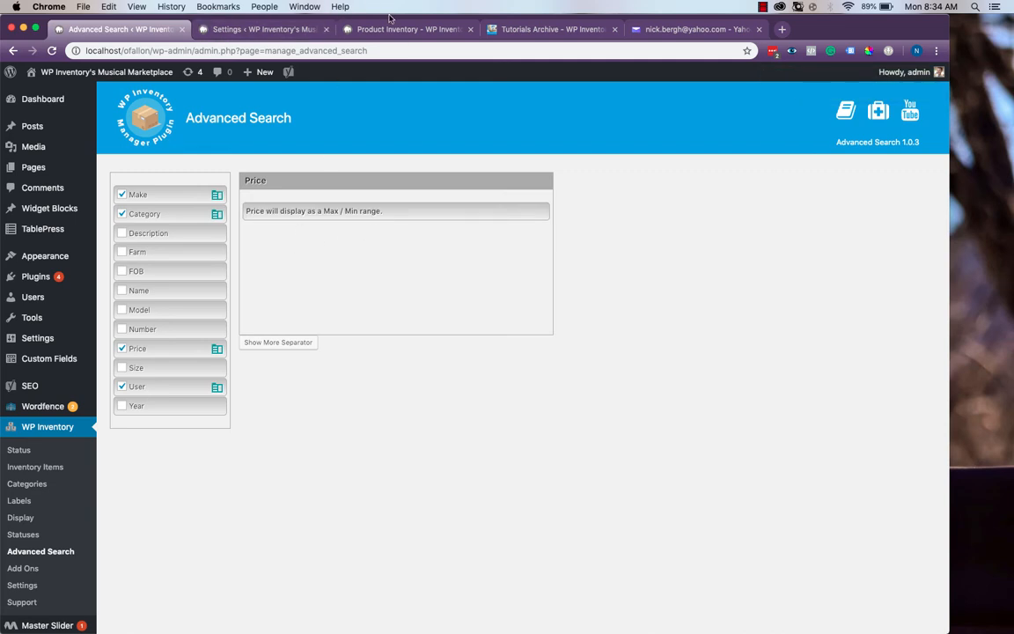
click(361, 29)
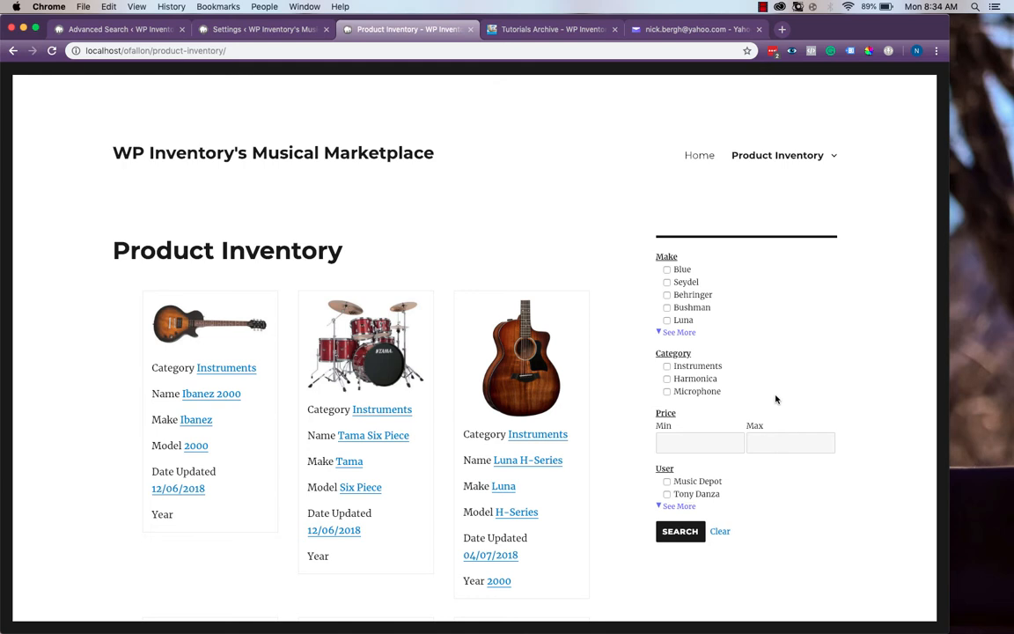
click(138, 28)
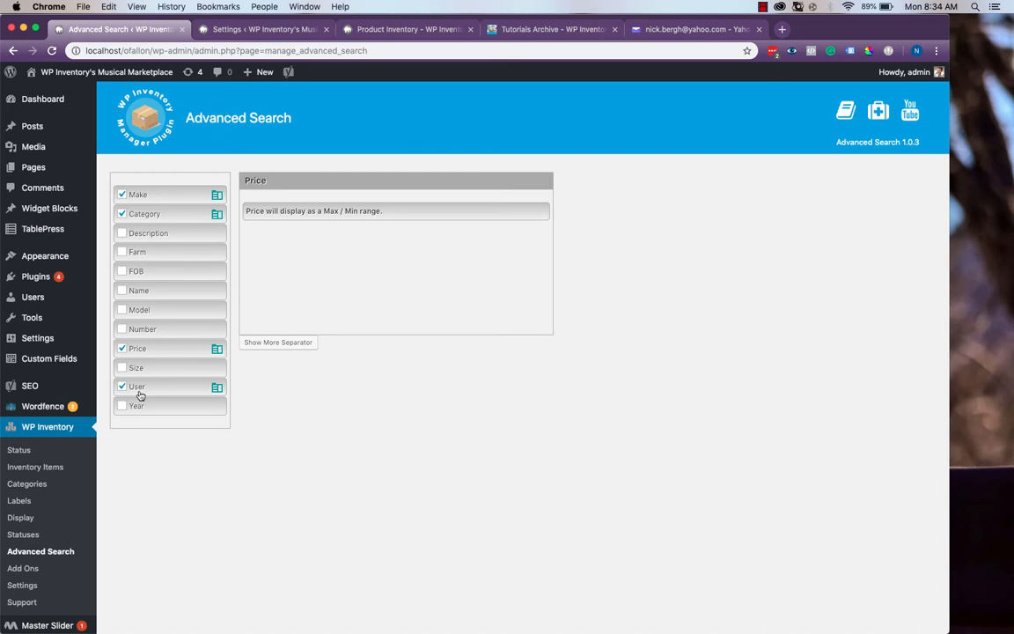
Step: Move the Price field above Make in the Advanced Search field list and reload the Product Inventory page
drag(153, 346, 148, 188)
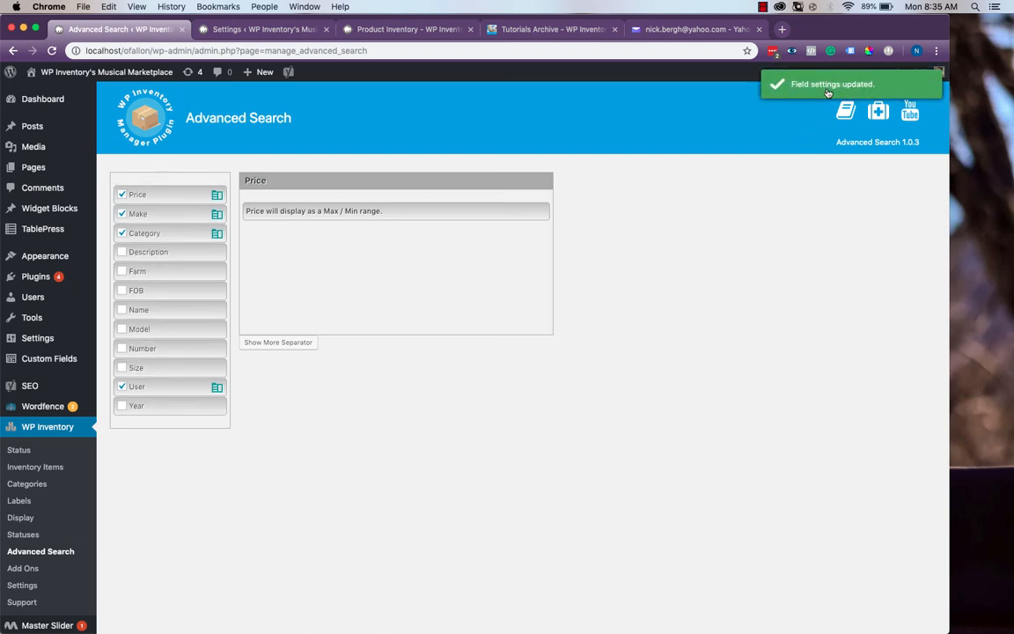
click(382, 29)
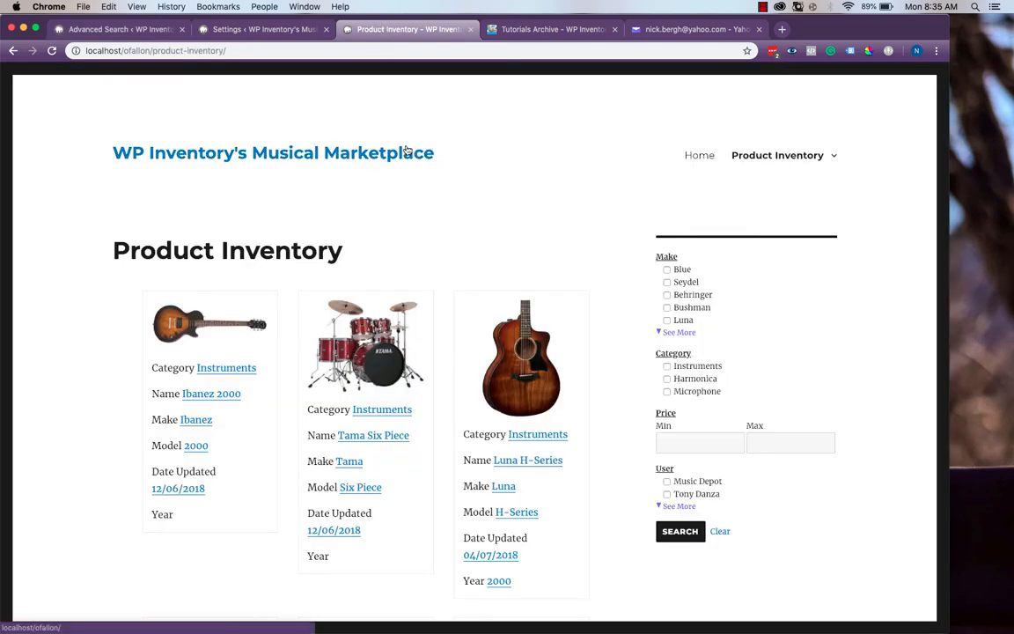
key(super+r)
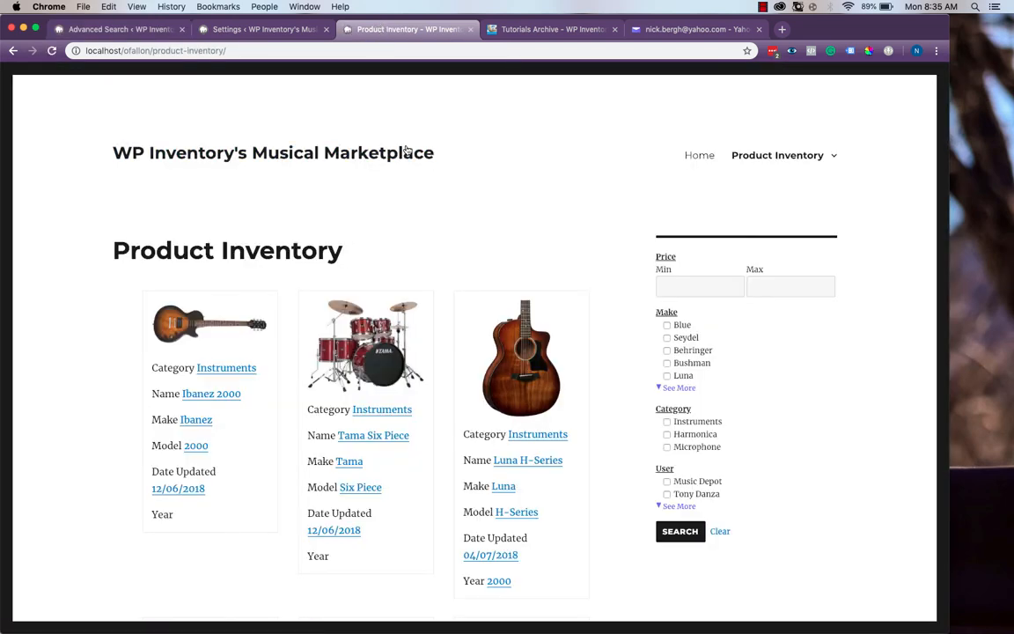
Step: Move Tama to the first position in the Make field's values and reload the Product Inventory page
click(109, 30)
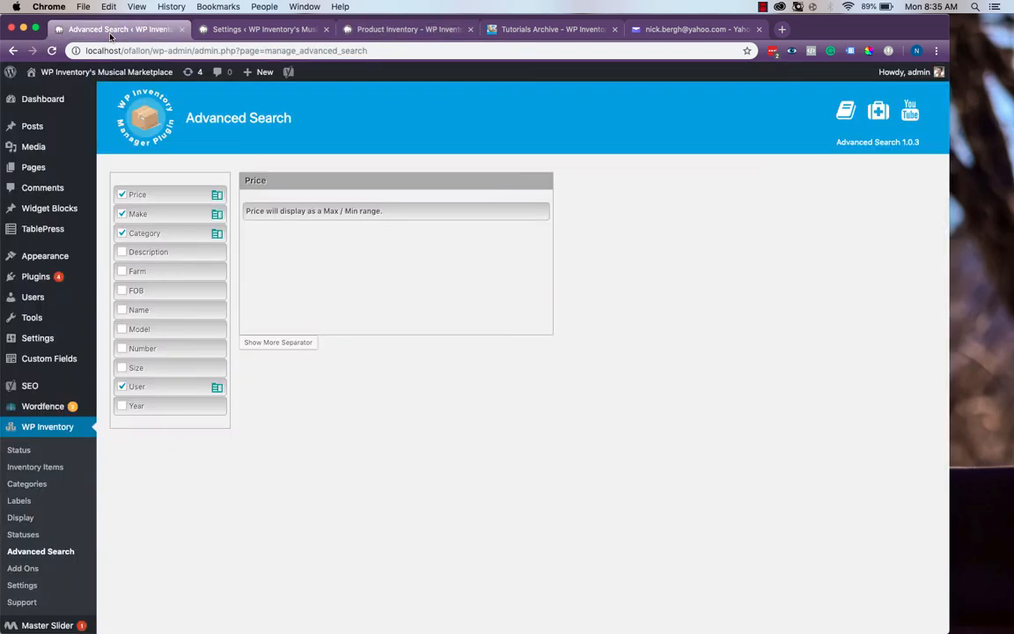
click(217, 215)
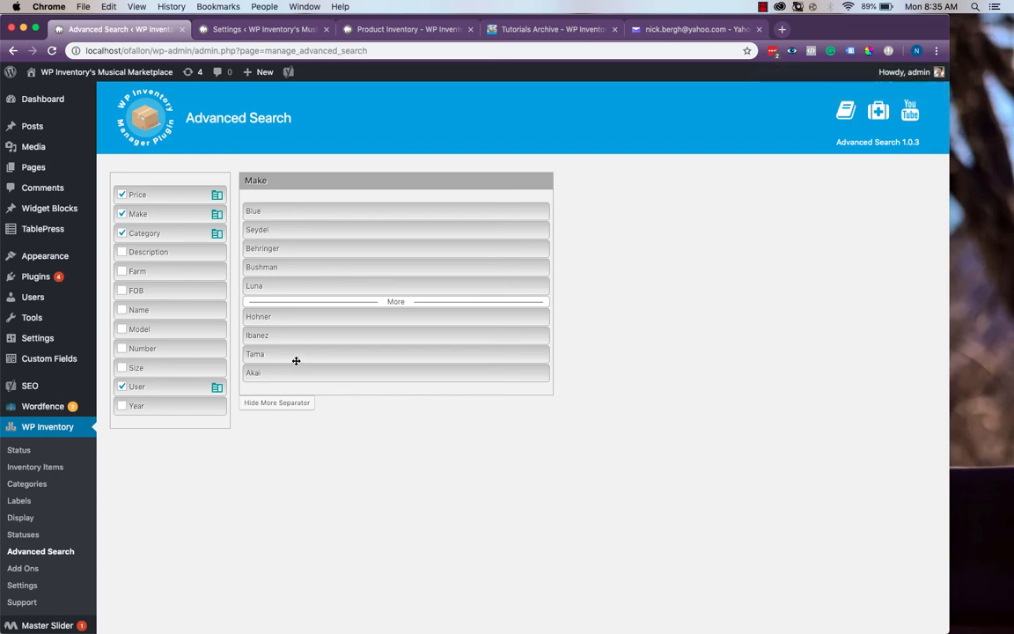
drag(296, 360, 280, 213)
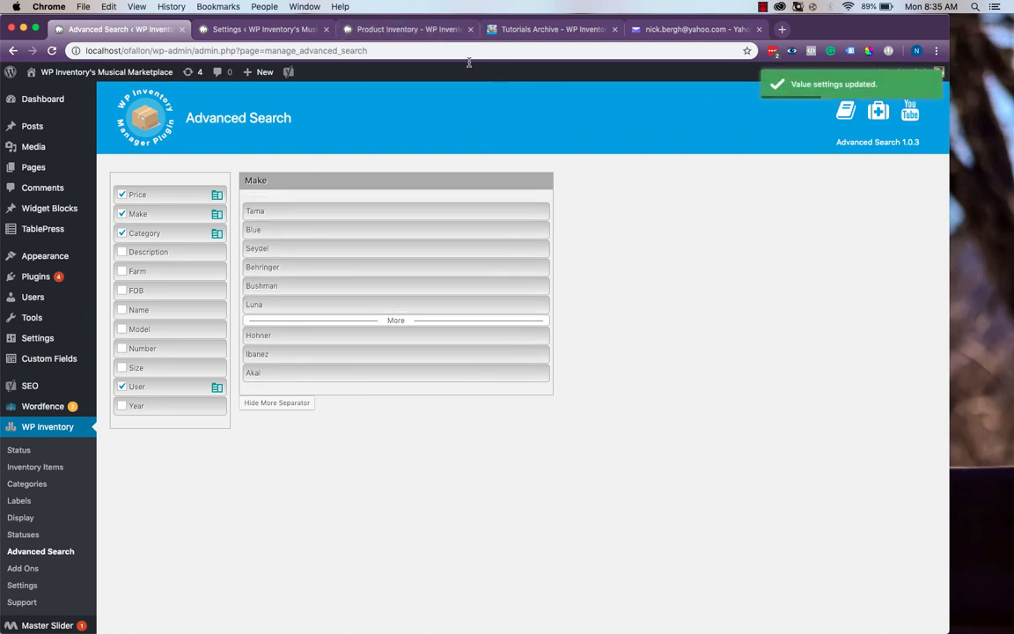
click(430, 31)
key(super+r)
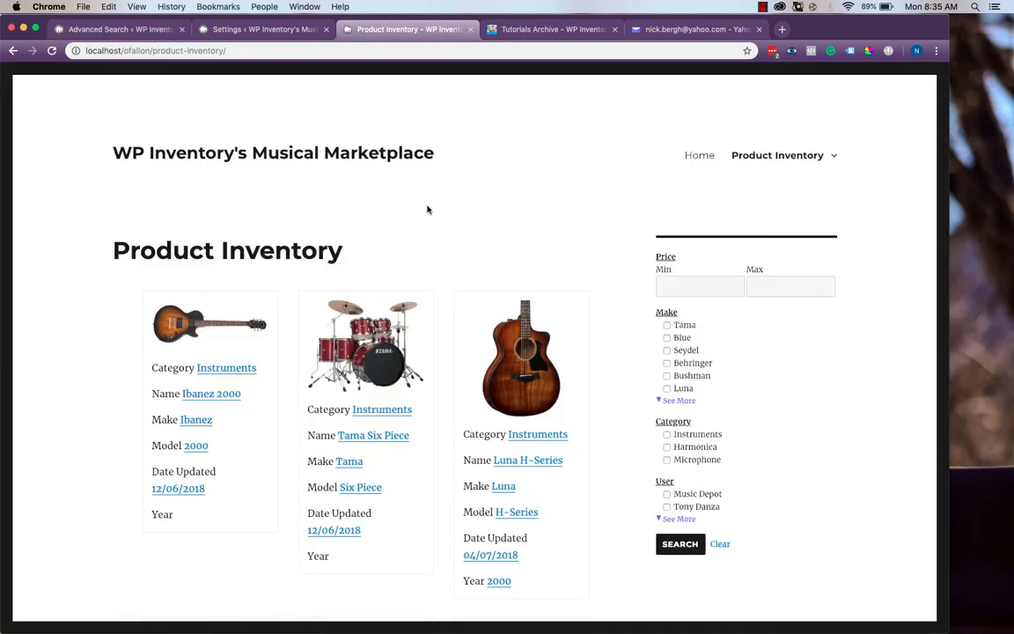
Step: Place the More separator directly below Seydel in the Make values, and check the Make filter's expanded and collapsed lists on the reloaded Product Inventory page
click(115, 31)
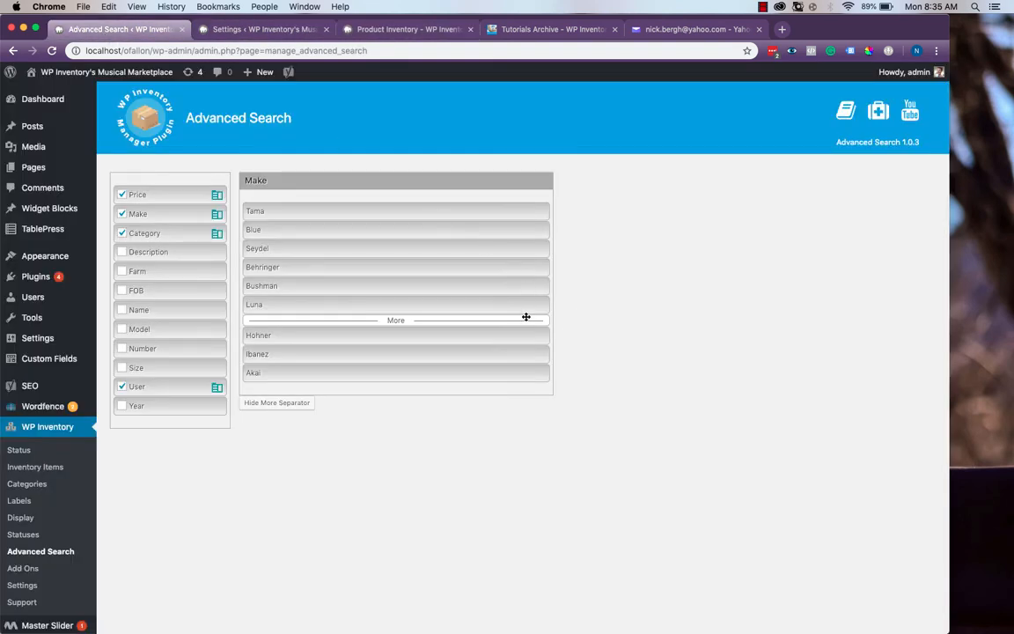
click(292, 406)
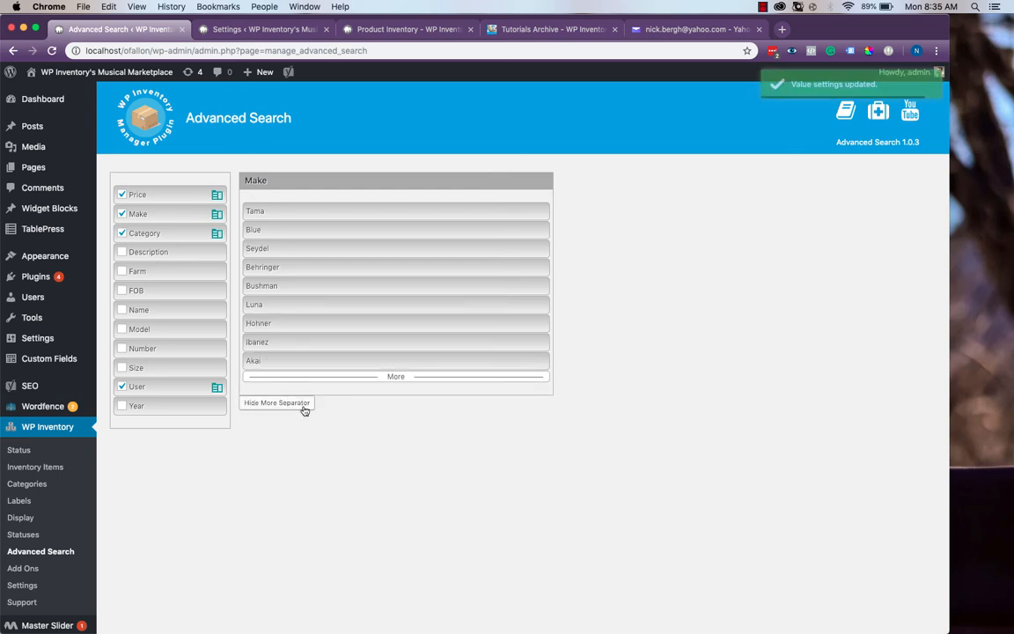
drag(383, 377, 361, 266)
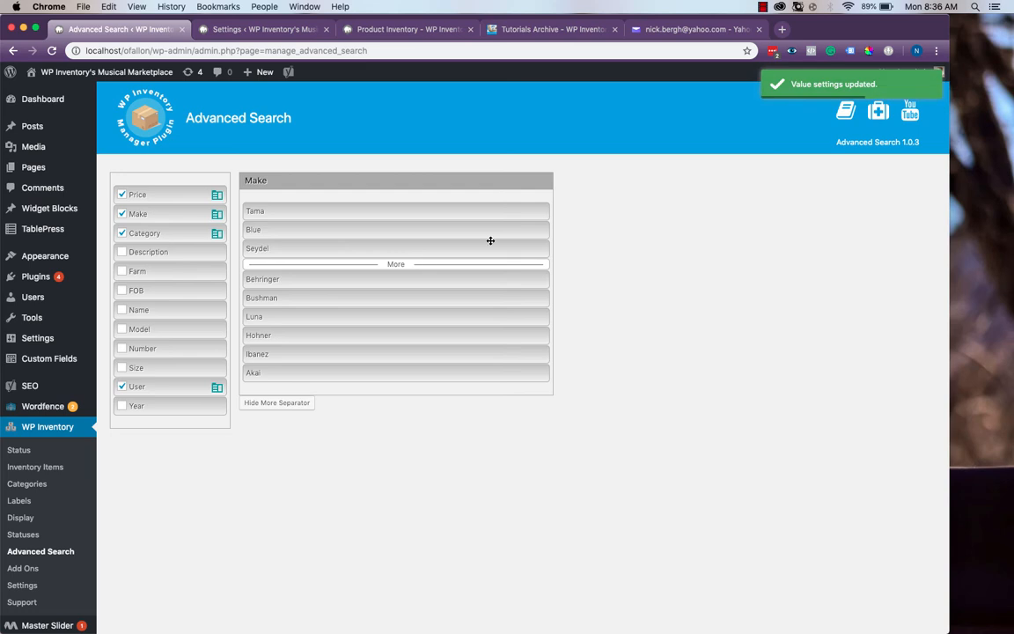
click(401, 29)
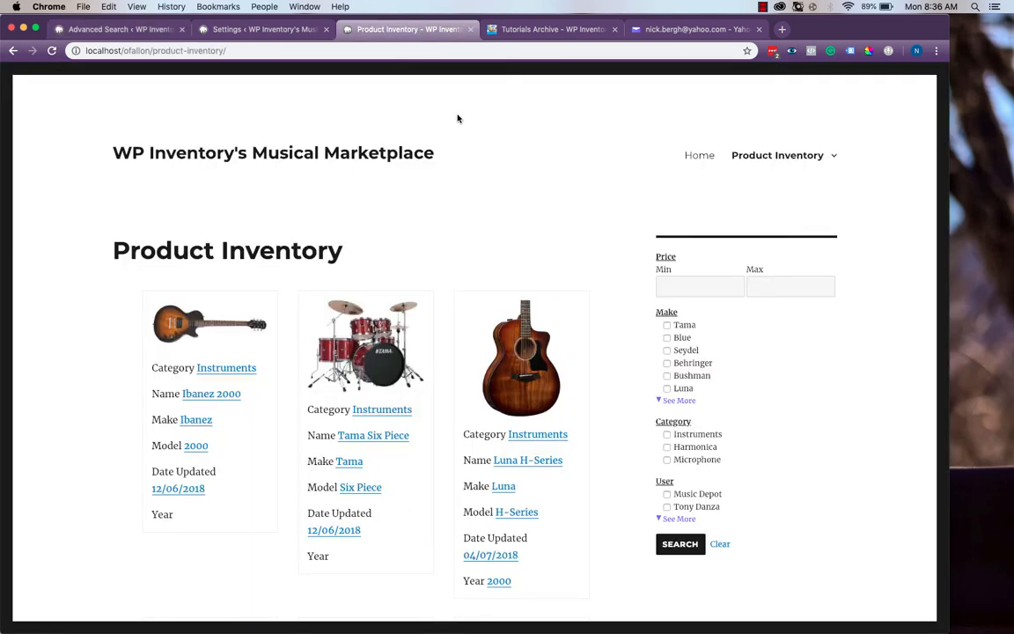
key(super+r)
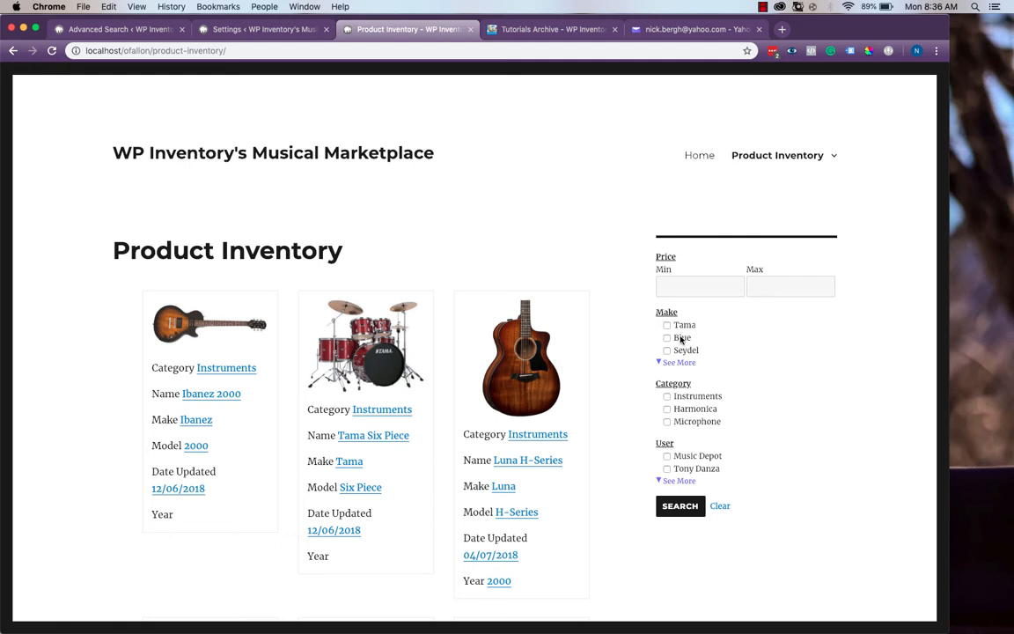
click(682, 362)
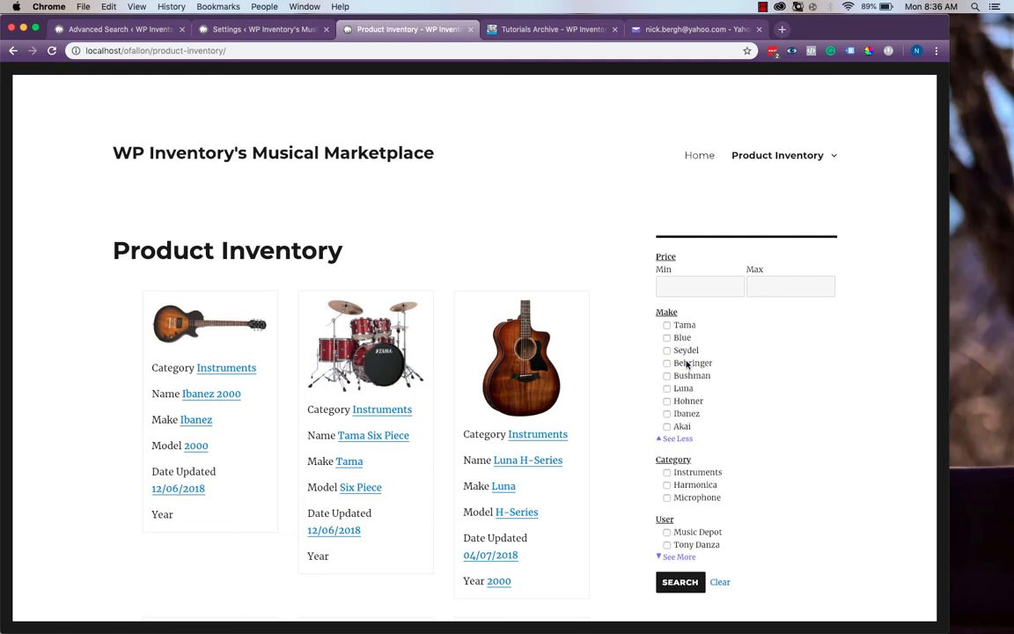
click(678, 439)
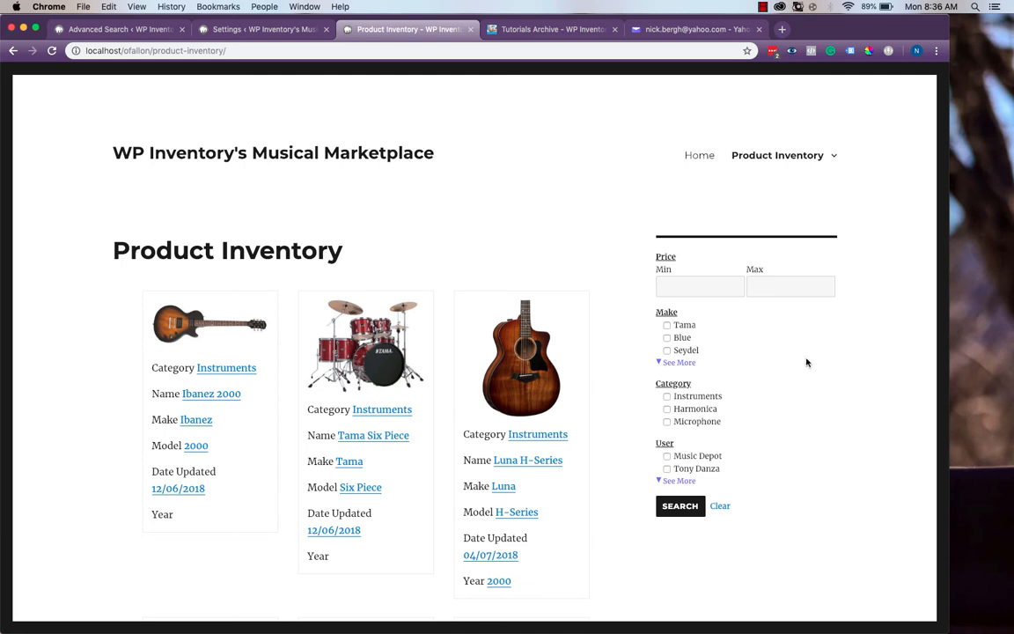
Step: Search the product inventory for items in the Harmonica category with a maximum price of 100, and look through the results
click(666, 410)
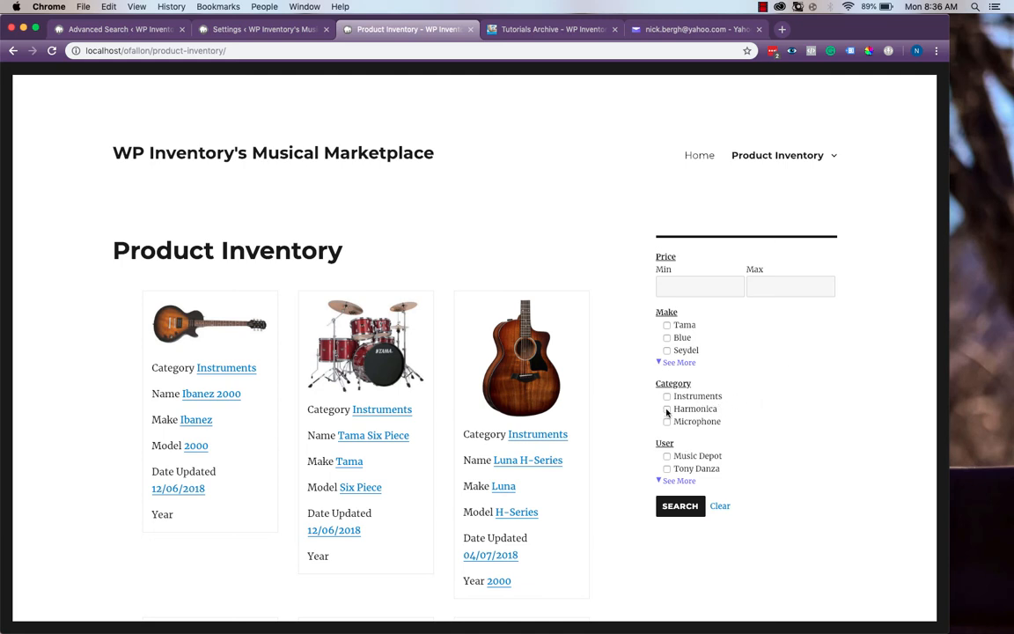
click(784, 290)
text(100)
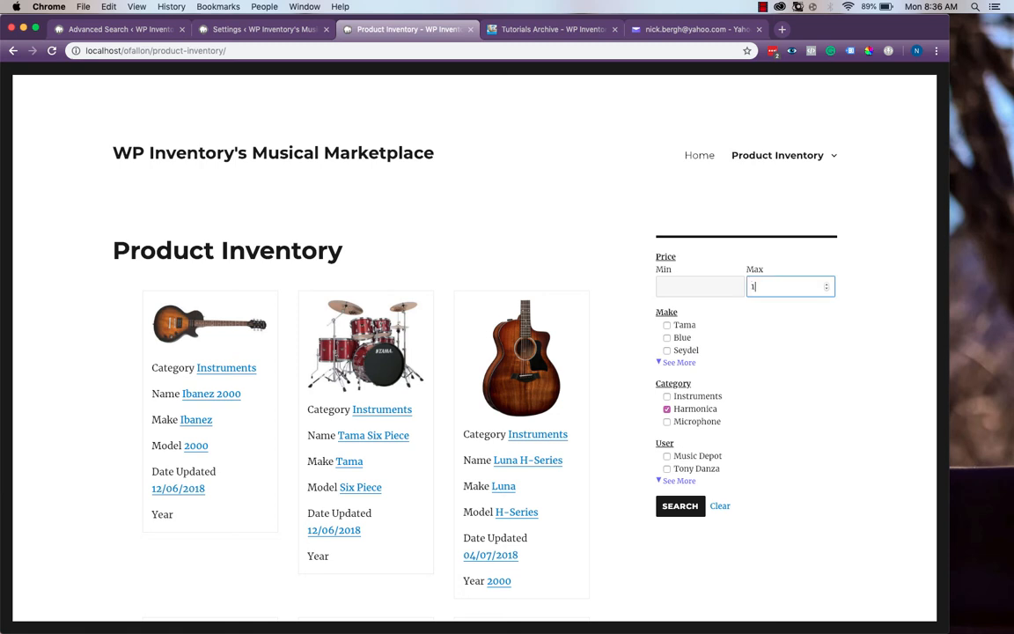
click(690, 505)
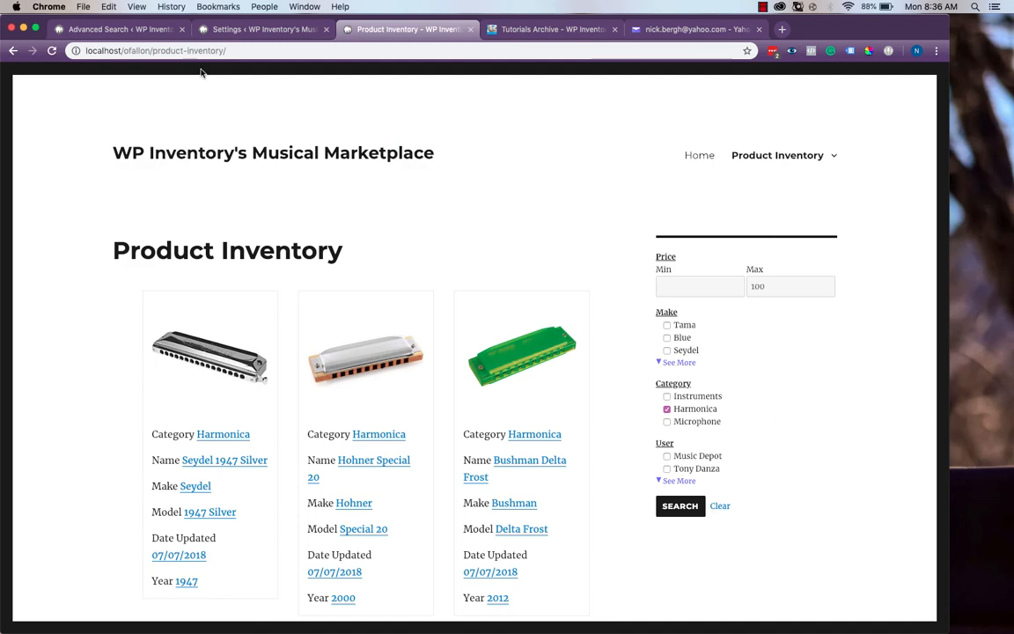
scroll(507, 180, down, 5)
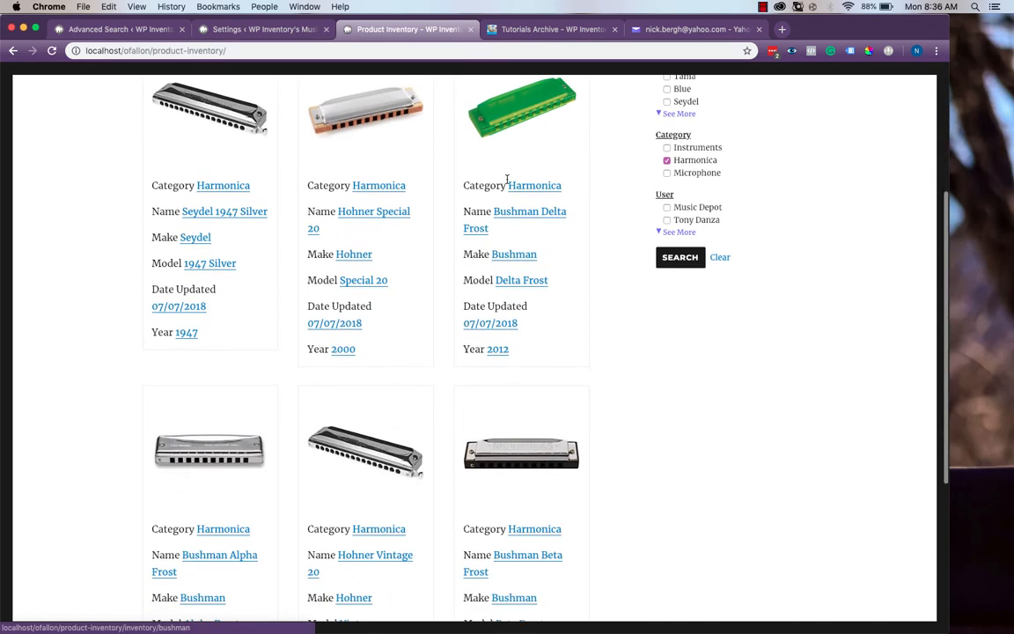
Step: Clear the Harmonica and maximum price search on the Product Inventory page and look through the unfiltered inventory
scroll(507, 181, down, 2)
scroll(507, 182, up, 6)
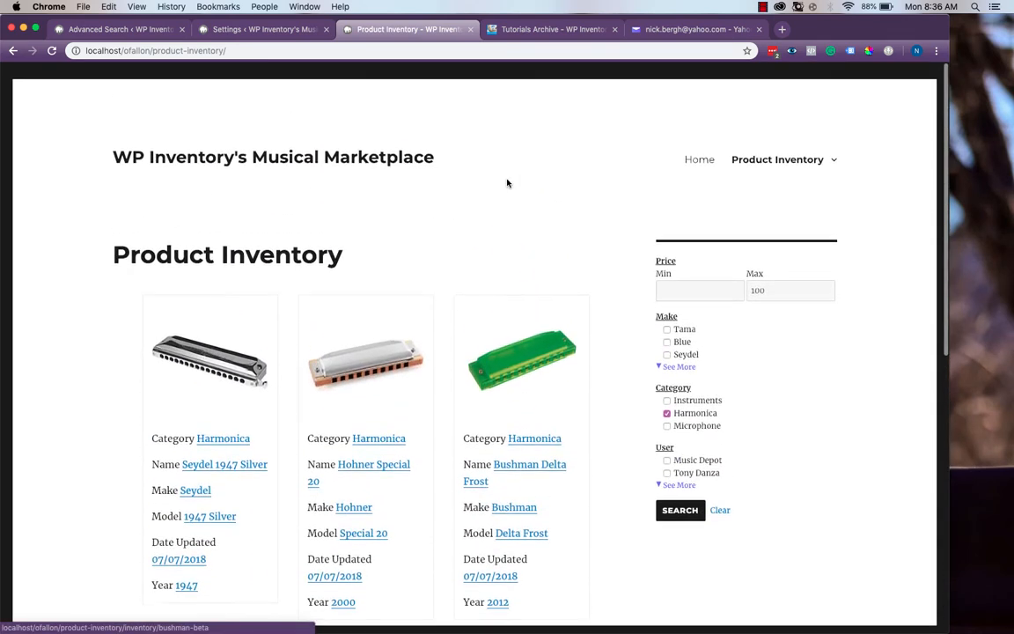
click(720, 506)
scroll(507, 231, down, 10)
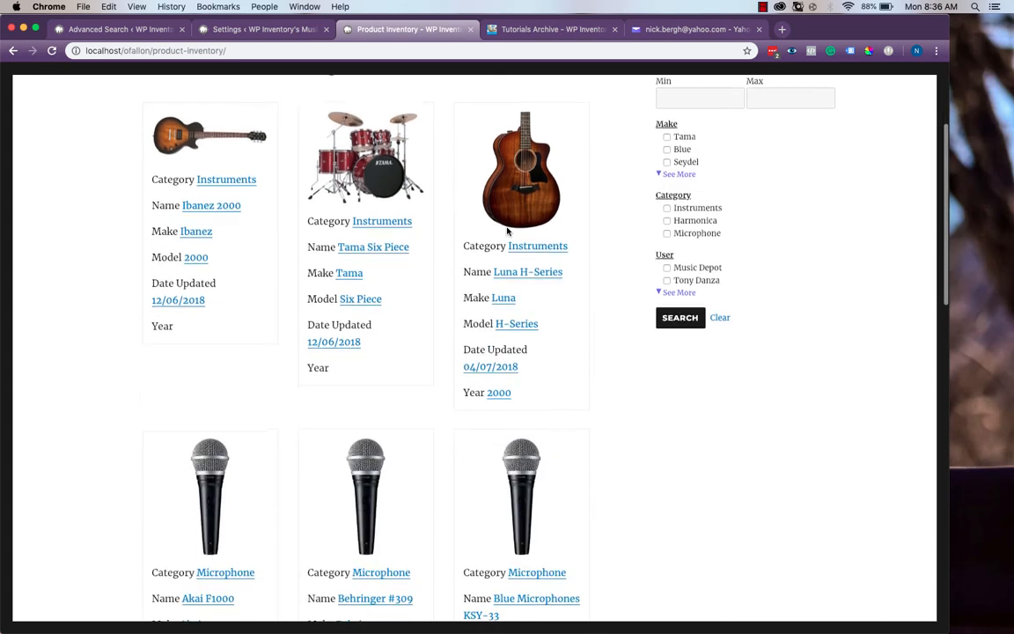
scroll(508, 232, up, 10)
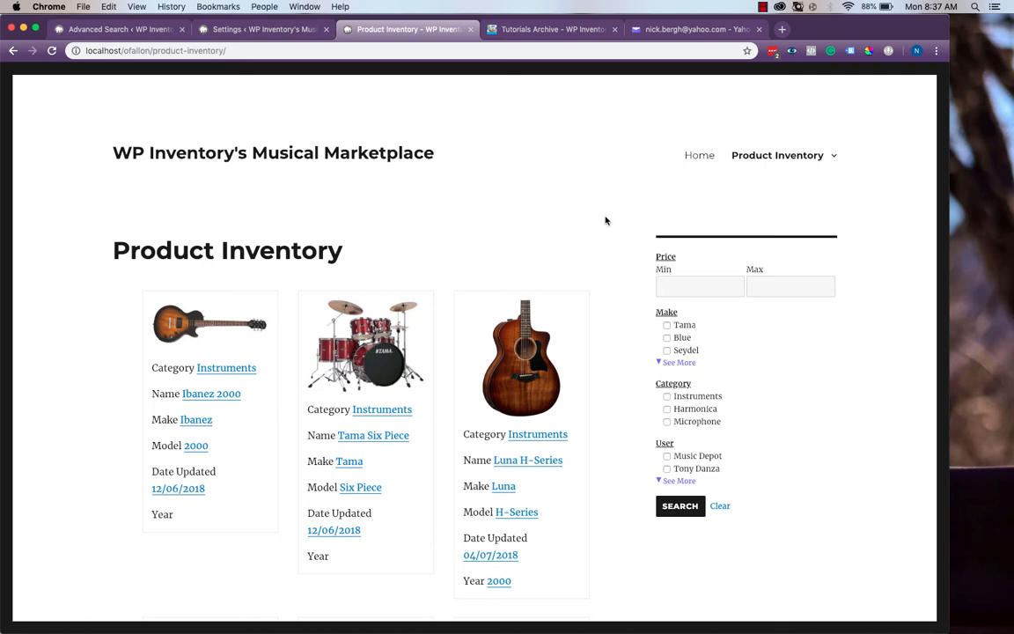
Step: Find WP Inventory Advanced Search among the WordPress admin's available widgets, and compare its Sidebar placement with the Product Inventory page
click(83, 30)
mouse_move(78, 264)
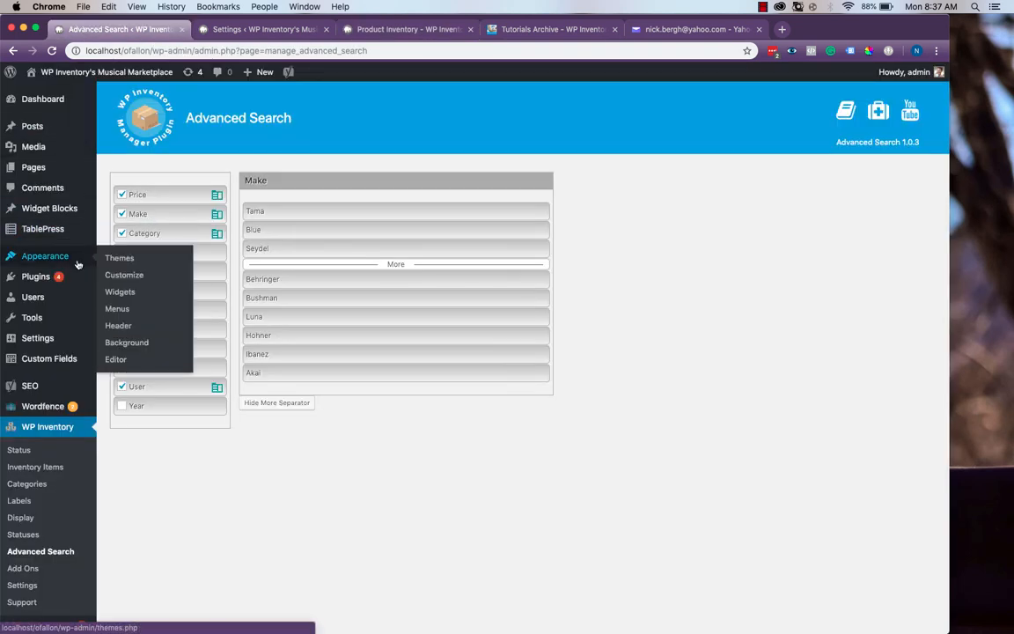
click(139, 296)
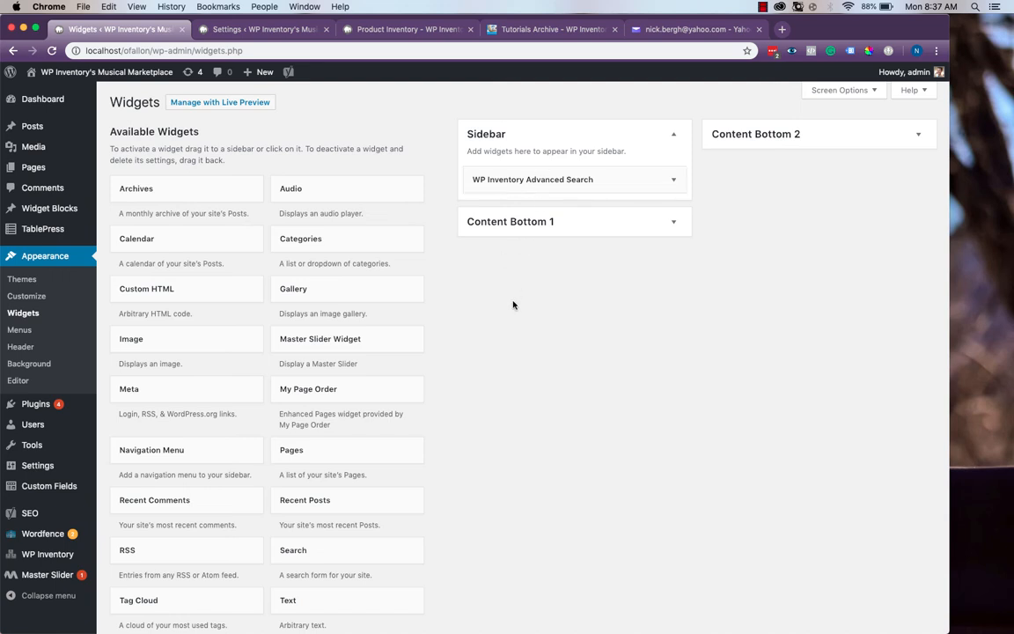
scroll(453, 362, down, 5)
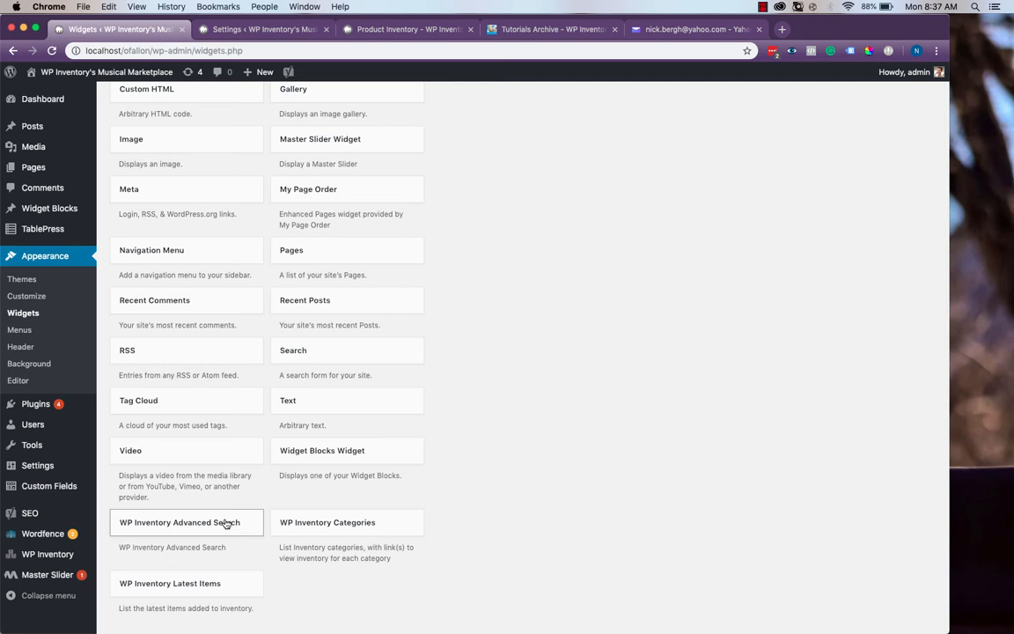
scroll(470, 471, up, 5)
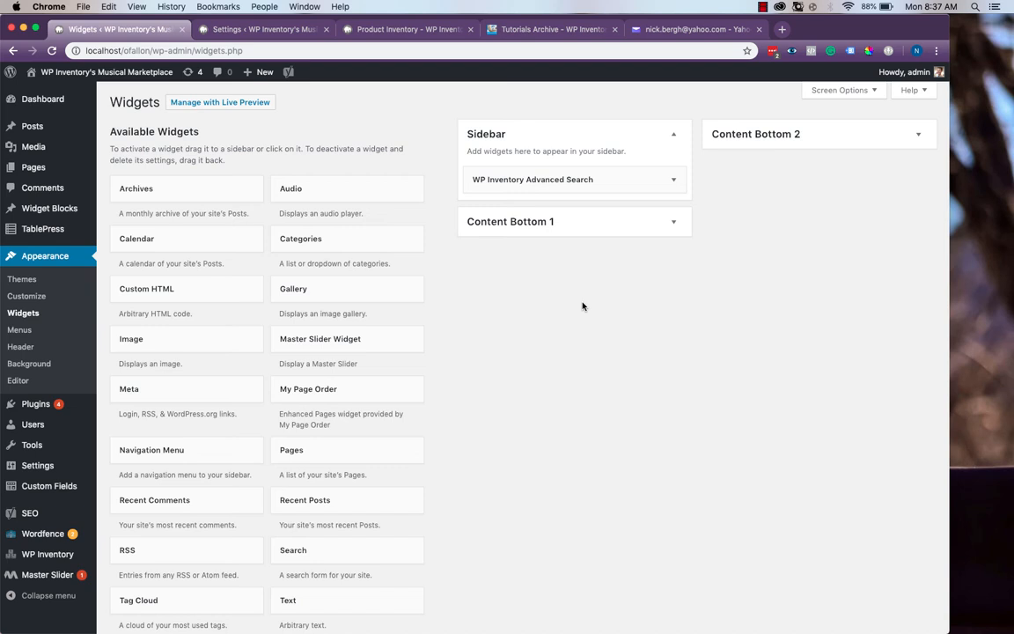
click(388, 32)
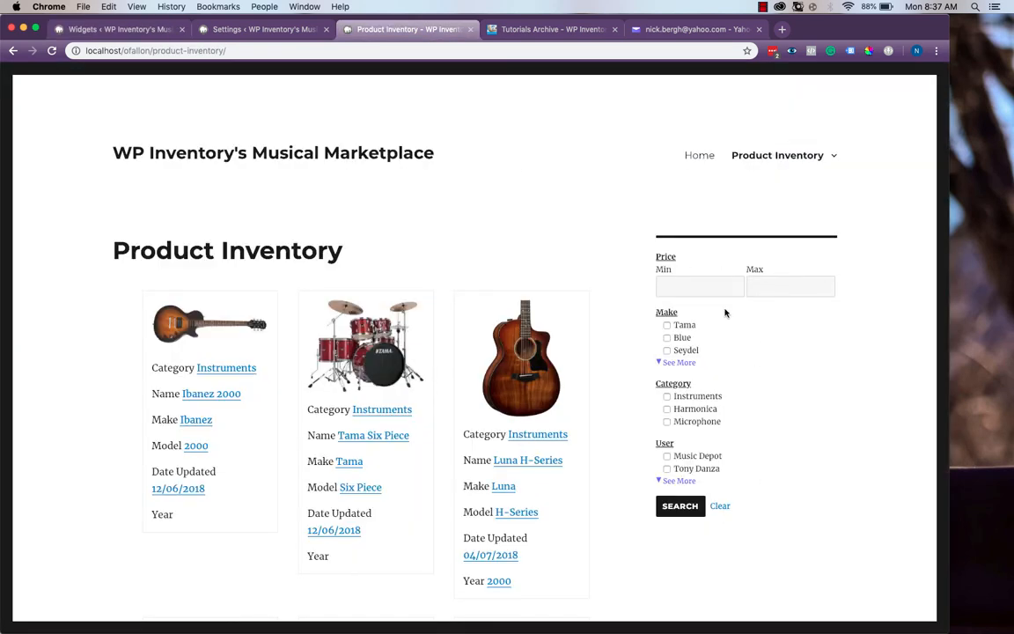
click(116, 29)
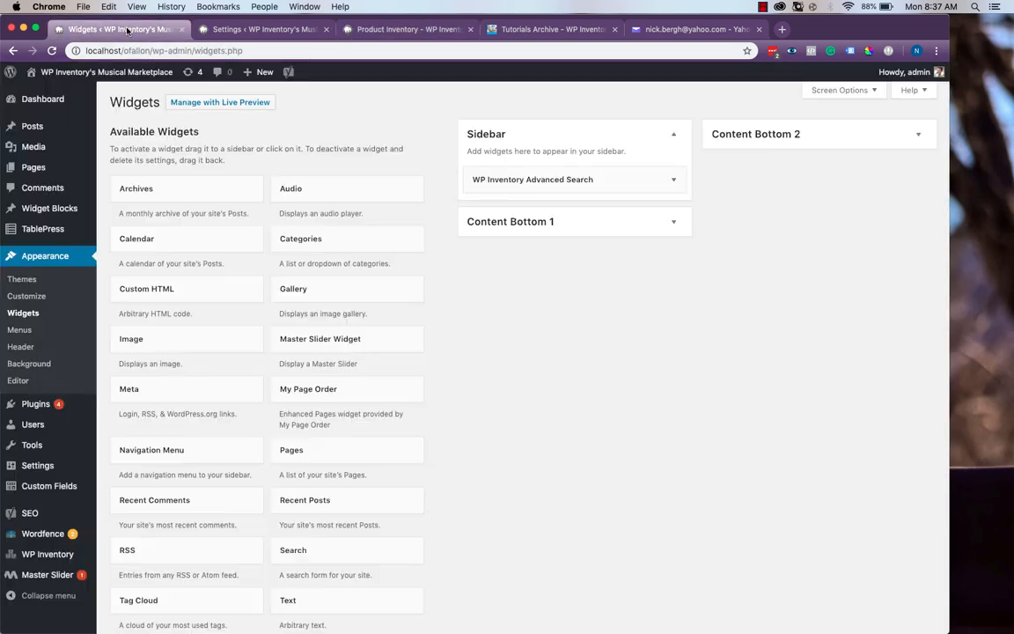
Step: Review the Sidebar's WP Inventory Advanced Search widget settings, keeping options displayed as Checkboxes, then enable Include Text Search Input and save
click(672, 181)
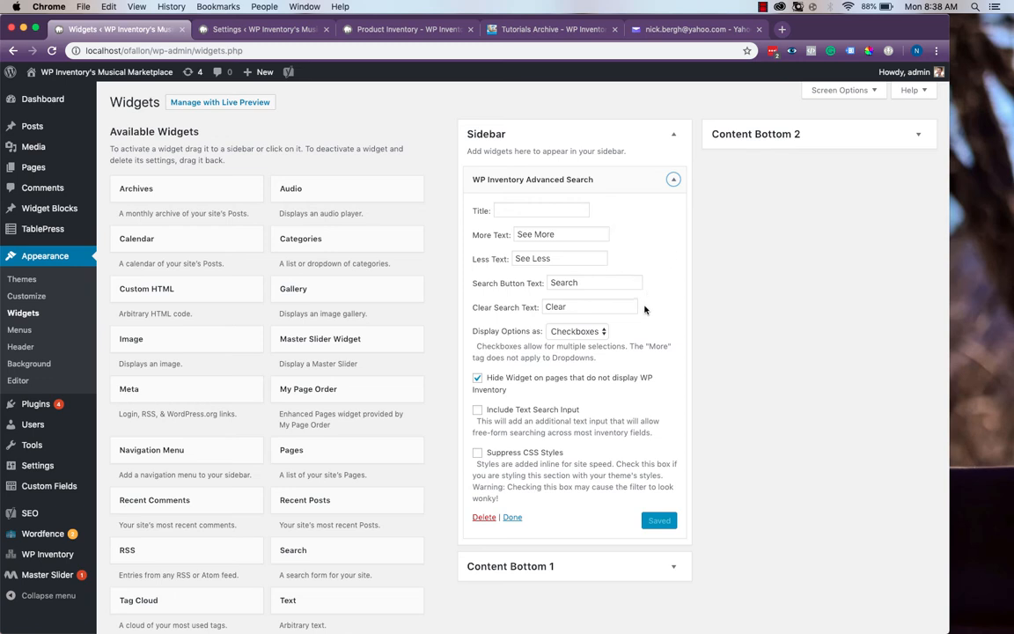
click(579, 331)
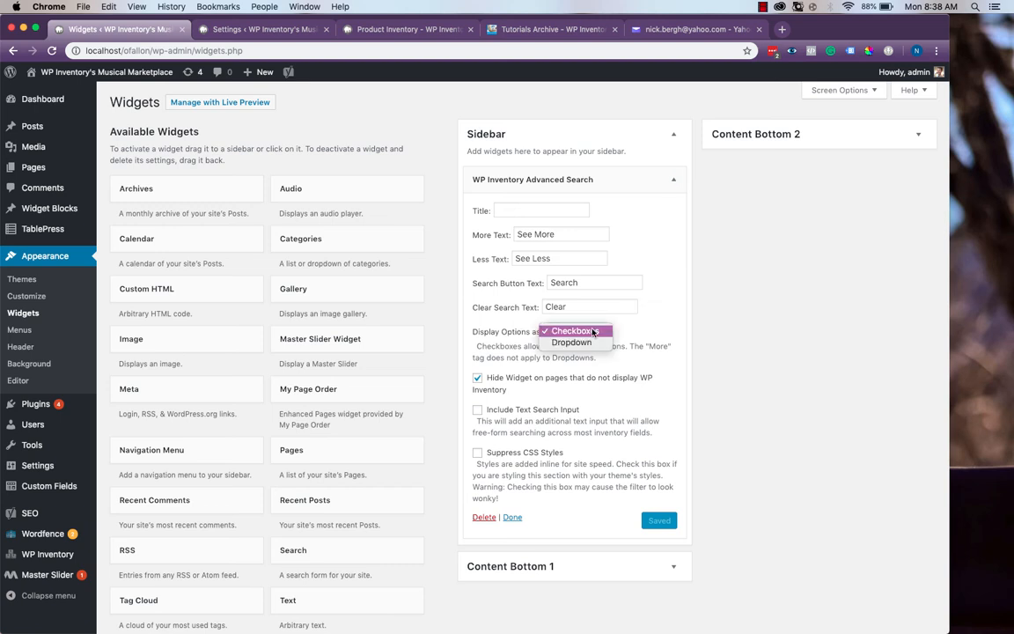
click(646, 336)
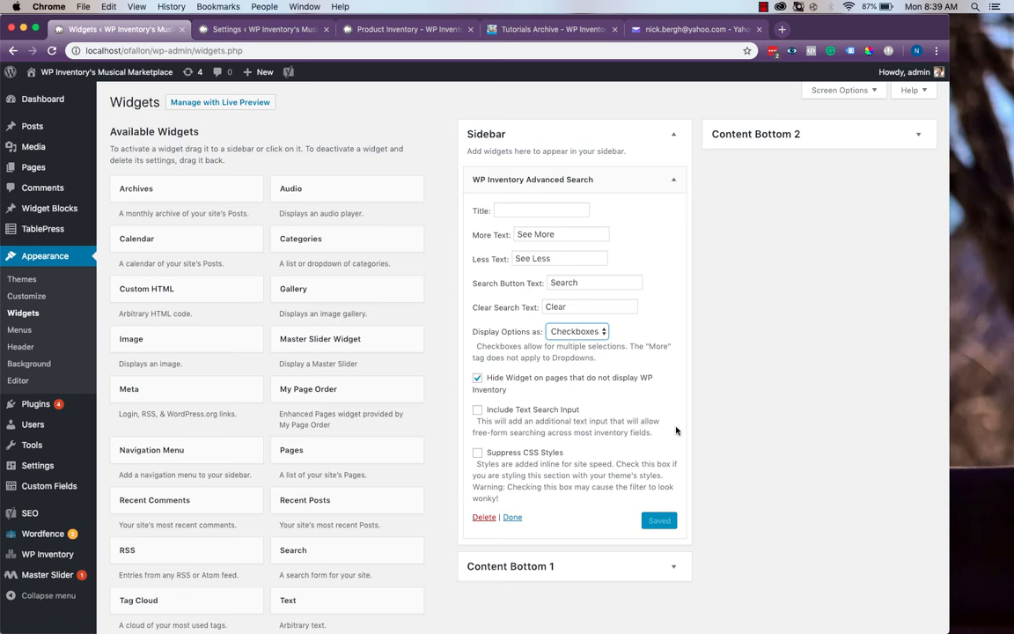
click(477, 409)
click(660, 521)
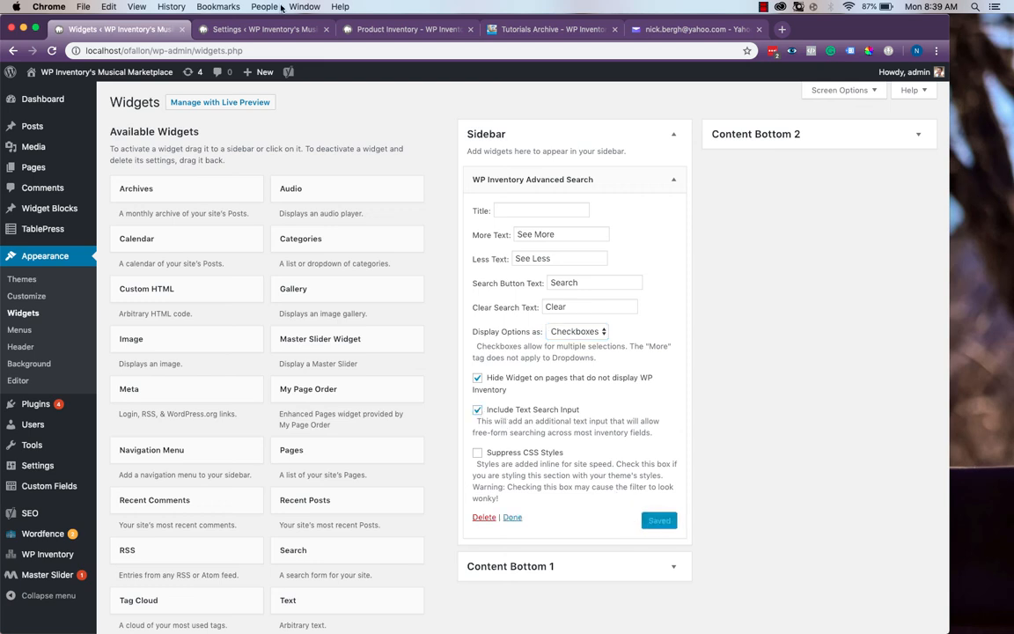
Step: Test the text search on the Product Inventory page with "drum", then clear the search
click(407, 29)
click(702, 265)
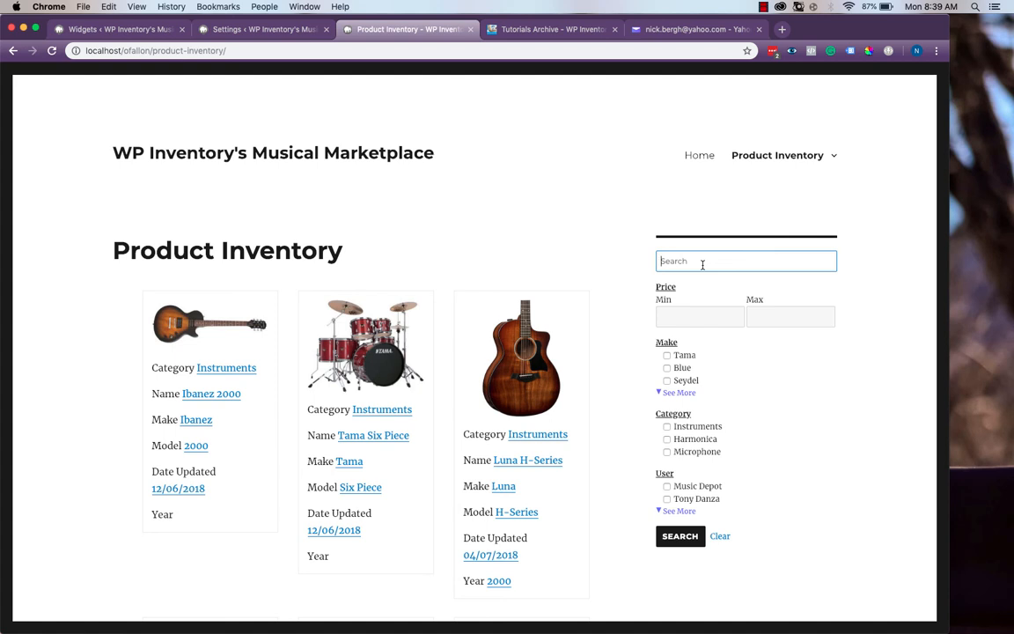
text(drum)
key(Return)
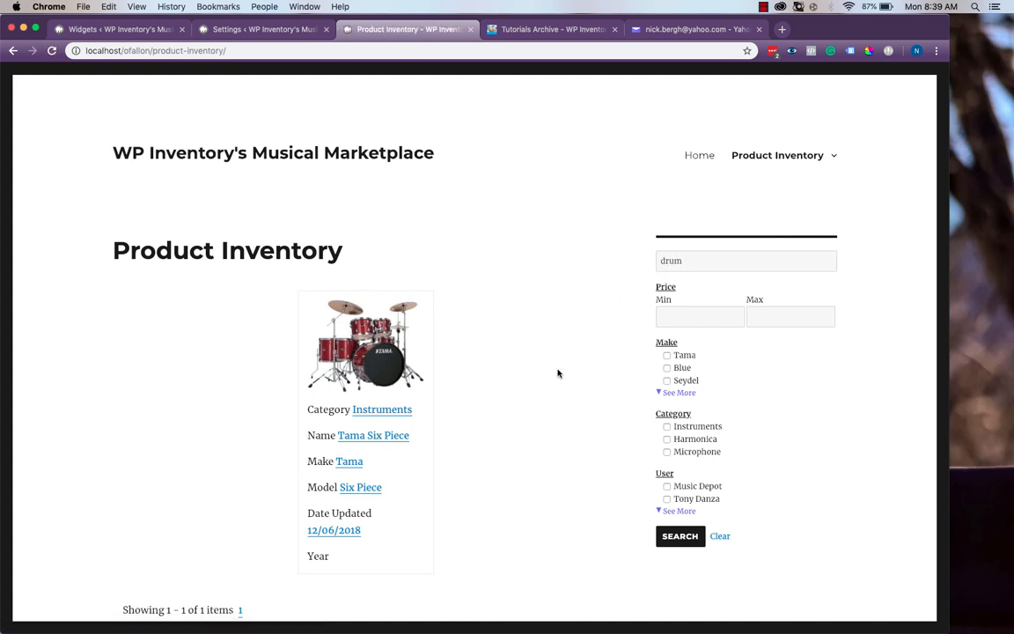
click(715, 539)
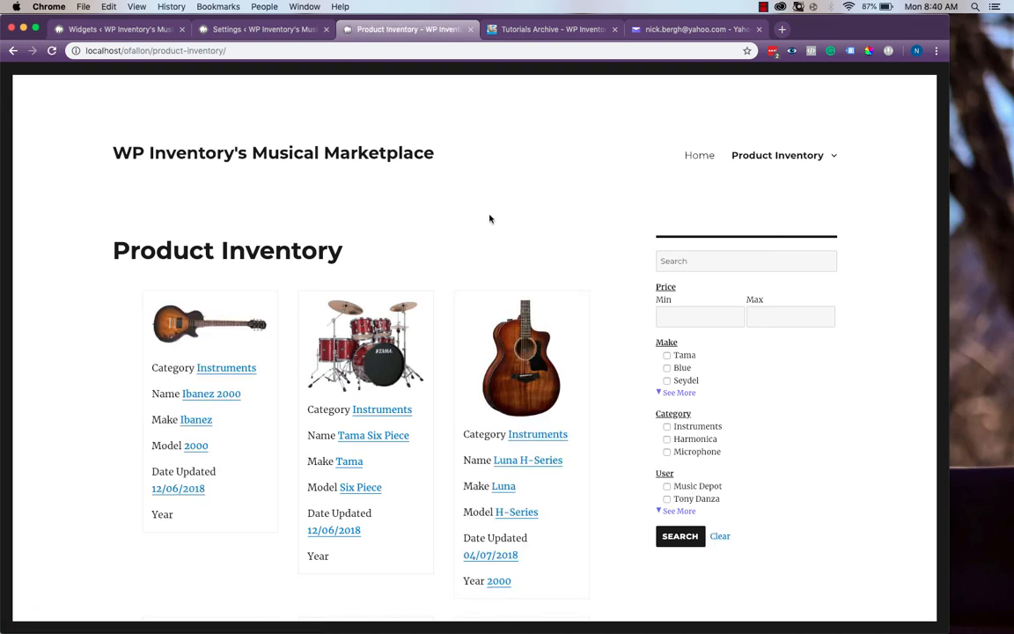
Step: Go to the WP Inventory website's tutorials page and view the options under Documentation
key(super+1)
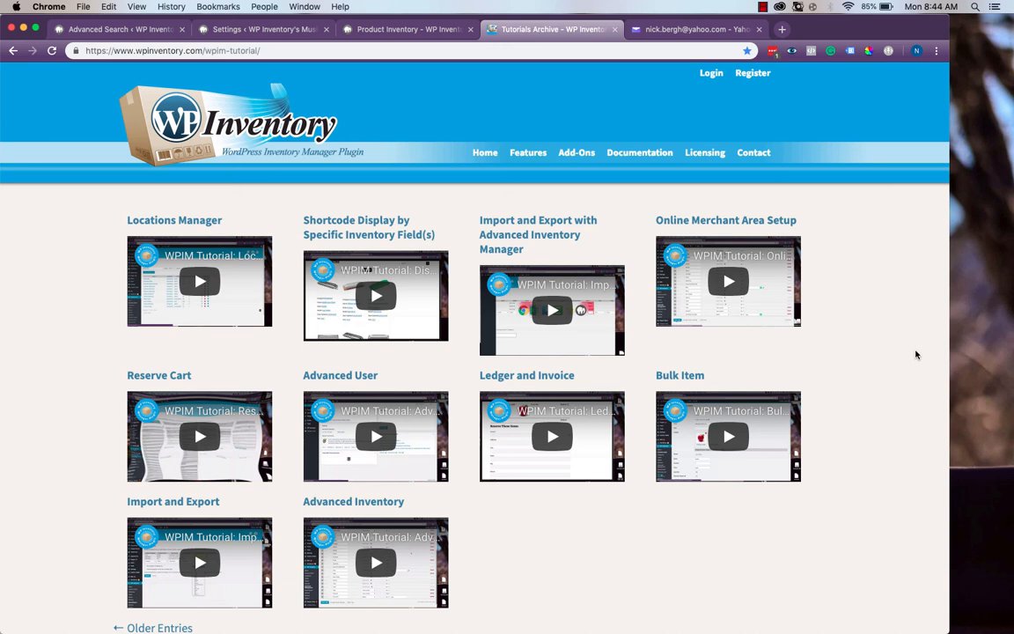
mouse_move(659, 153)
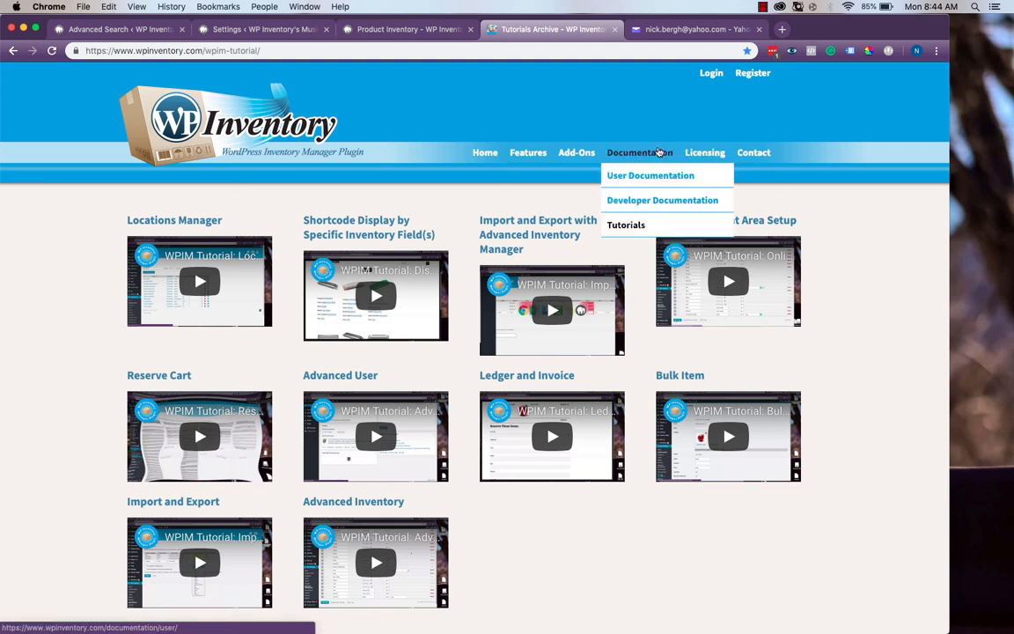